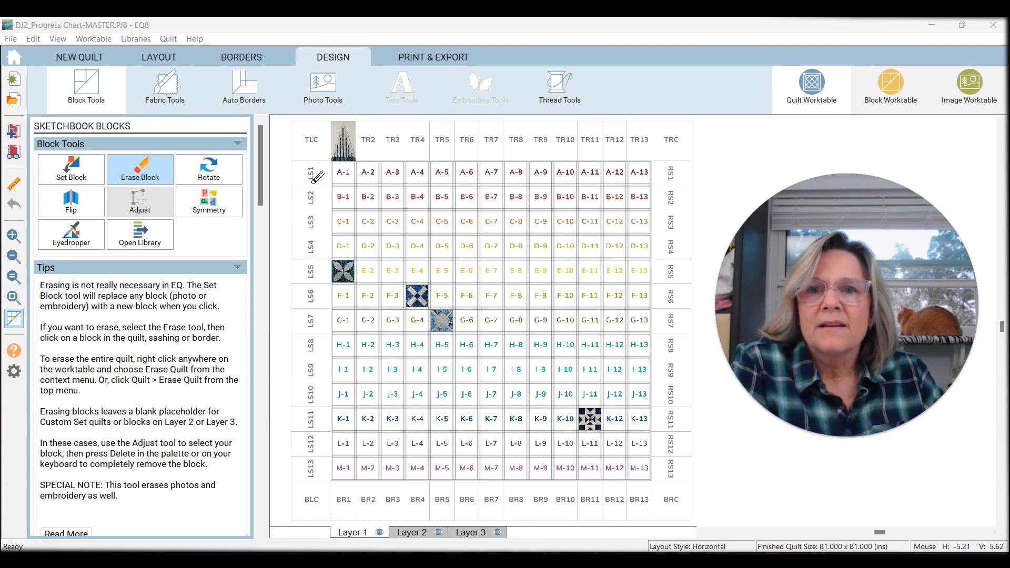
mouse_move(373, 112)
mouse_down()
mouse_move(327, 117)
mouse_move(301, 155)
mouse_move(316, 178)
mouse_move(371, 171)
mouse_move(368, 108)
mouse_up()
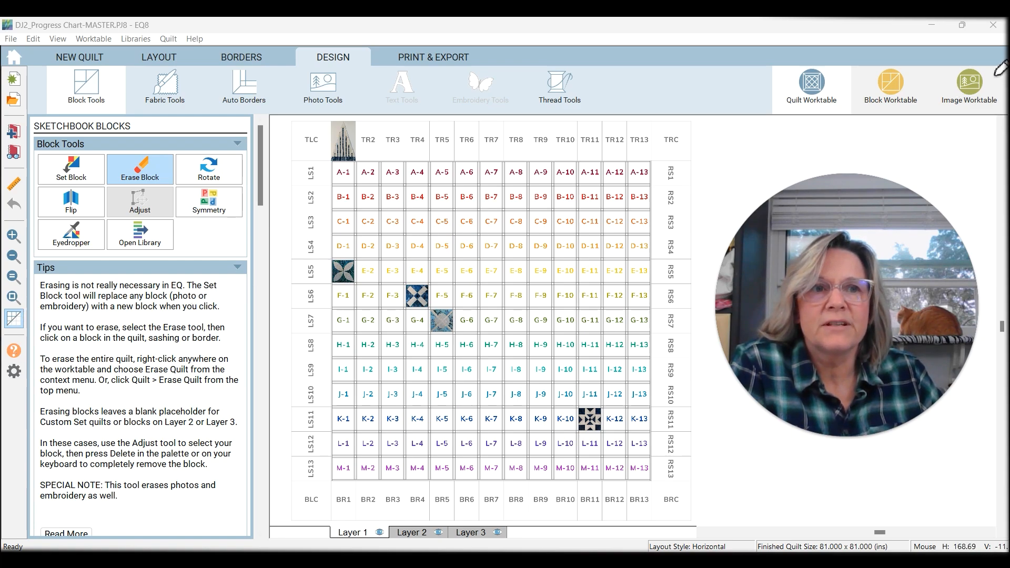
mouse_move(994, 72)
mouse_down()
mouse_move(952, 62)
mouse_move(935, 86)
mouse_move(941, 120)
mouse_move(983, 125)
mouse_move(998, 61)
mouse_up()
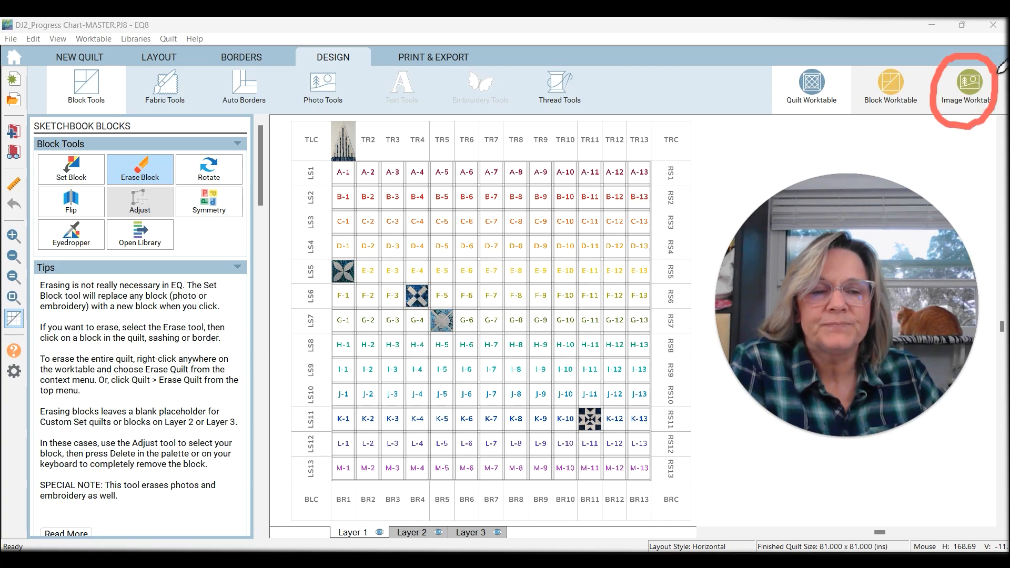
click(49, 364)
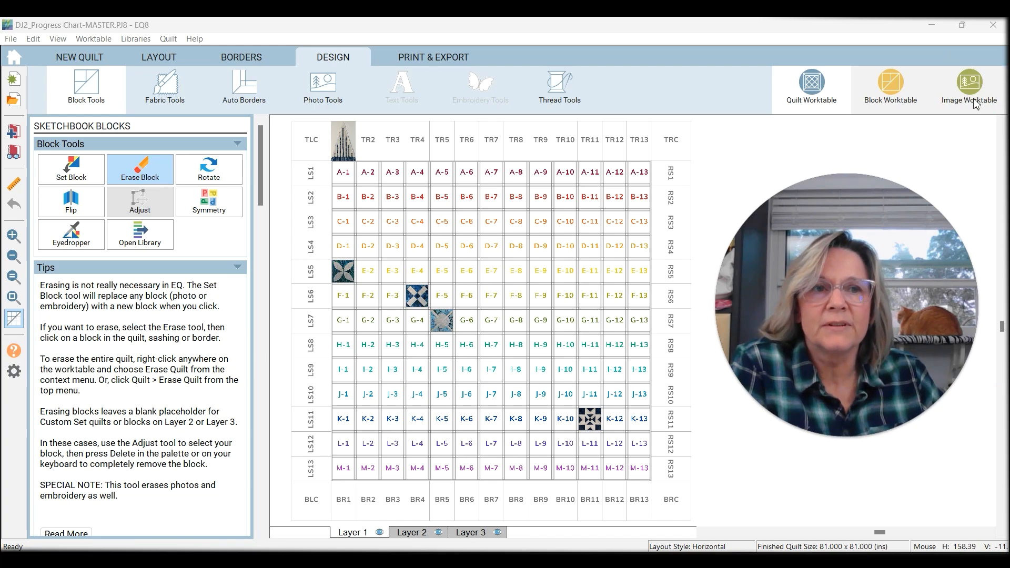
Step: Switch to the Image Worktable and import the four-petal block photo PXL_20240104_184813159.jpg from the Week 1 photos folder
click(974, 89)
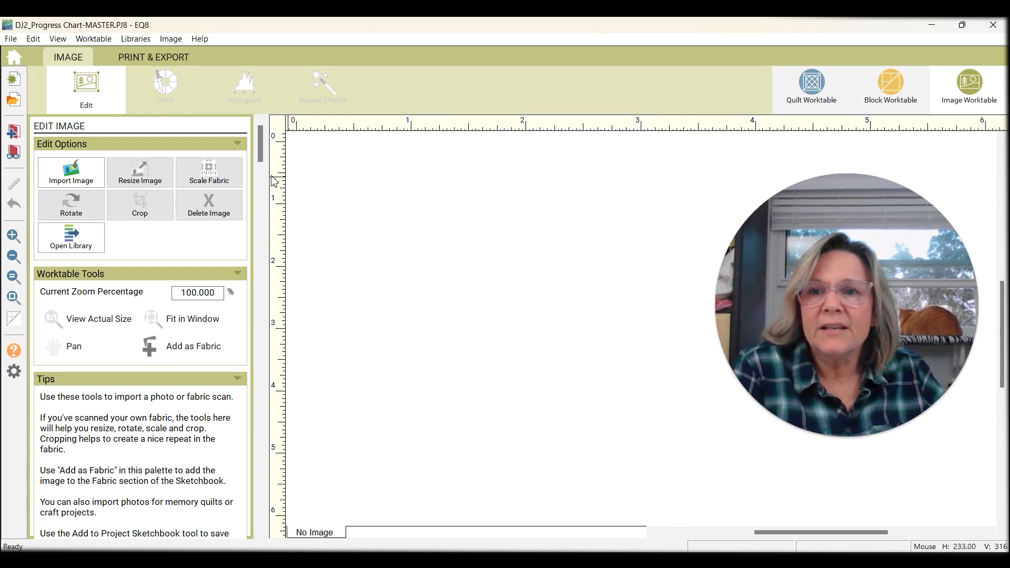
click(65, 173)
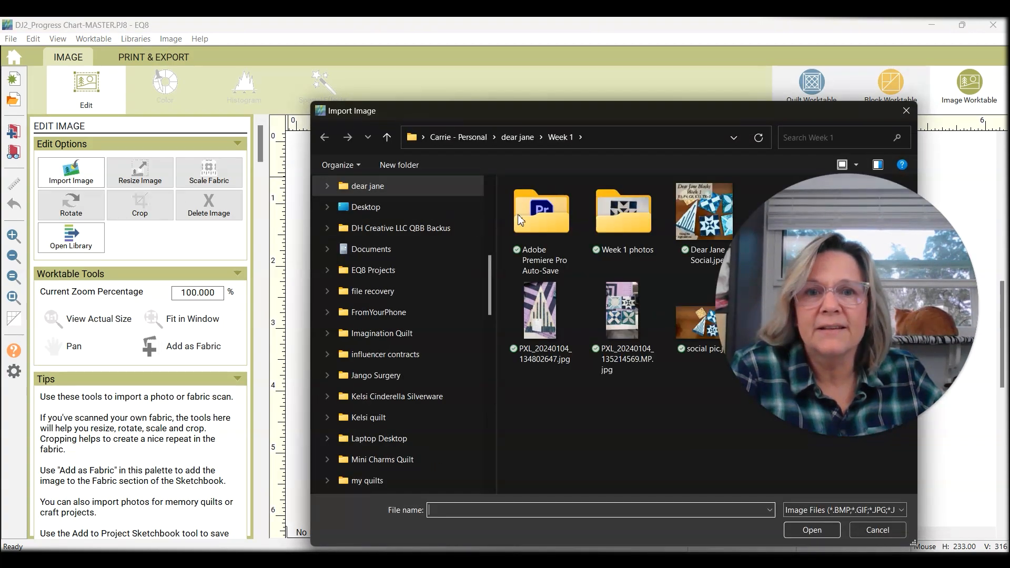
double_click(623, 214)
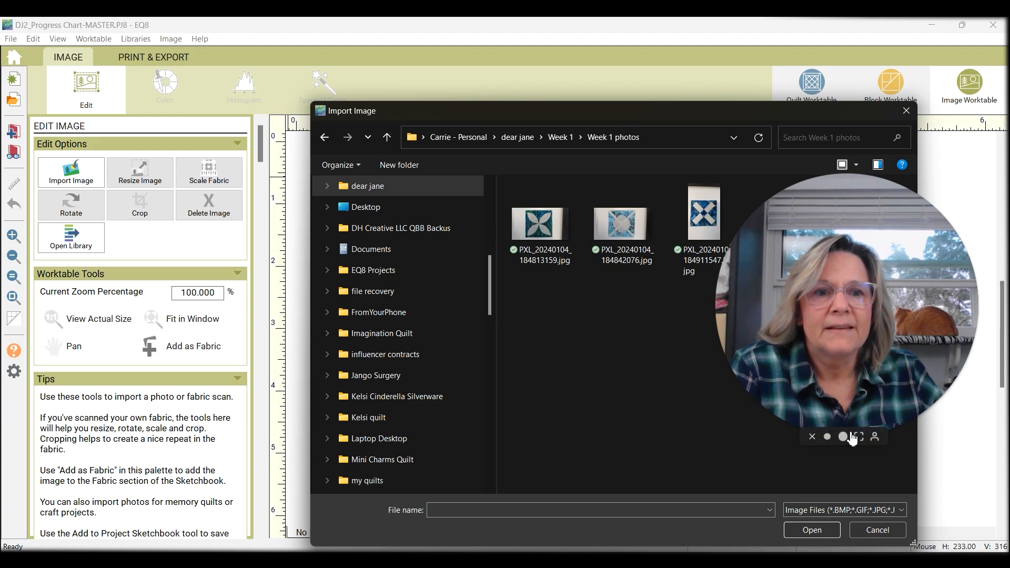
drag(850, 358, 183, 455)
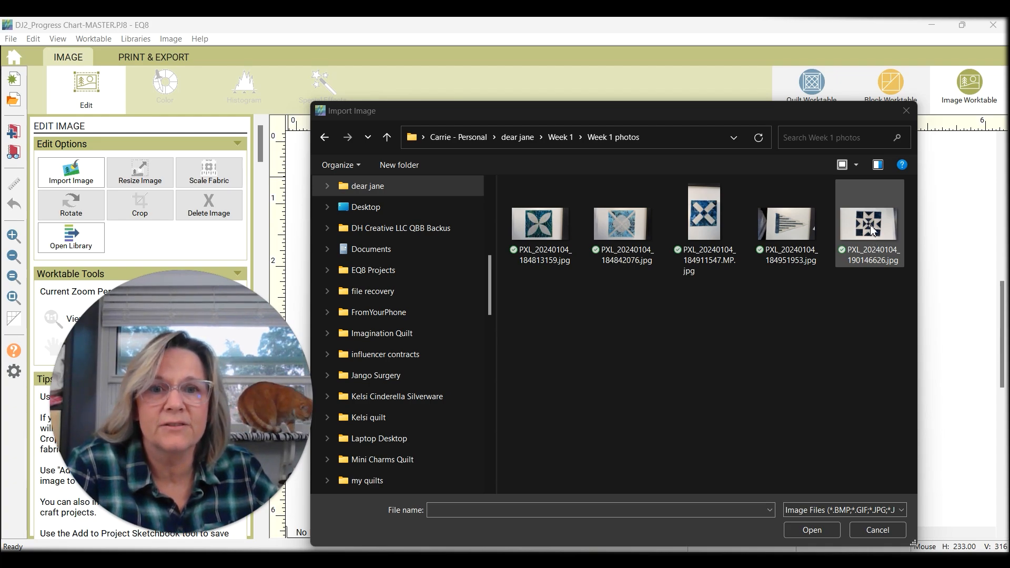
double_click(543, 233)
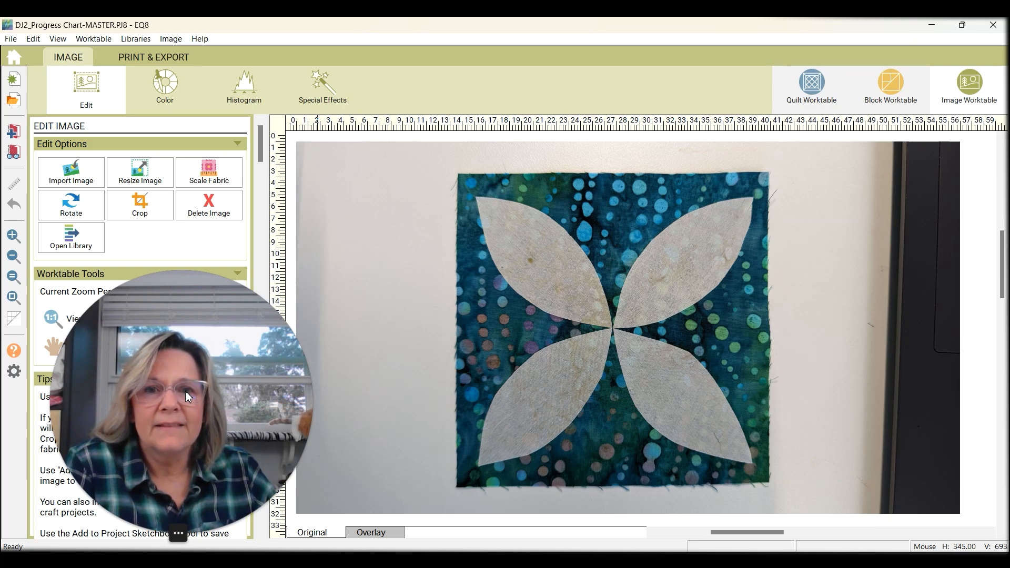
drag(185, 392, 895, 332)
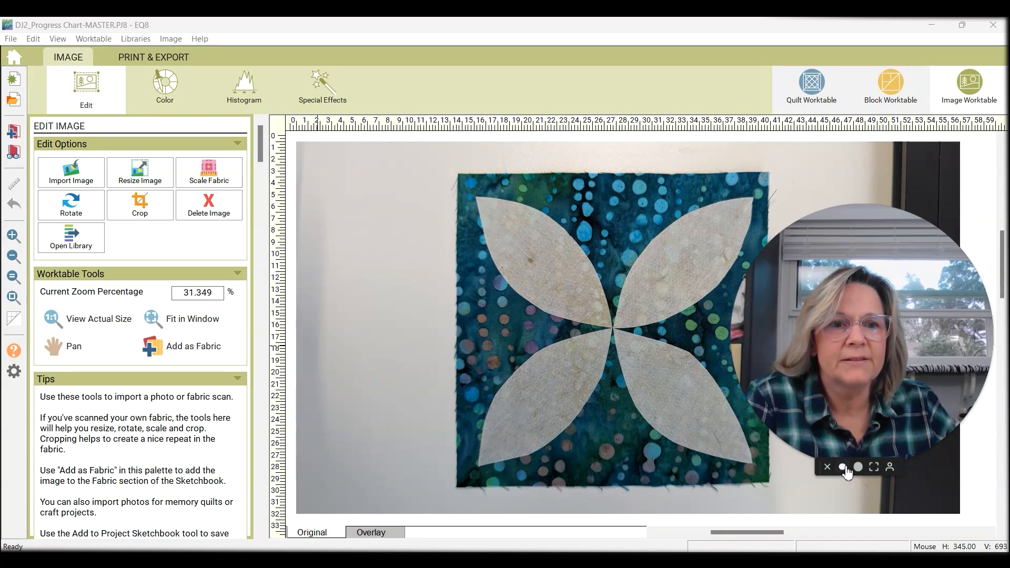
click(845, 467)
drag(874, 412, 958, 456)
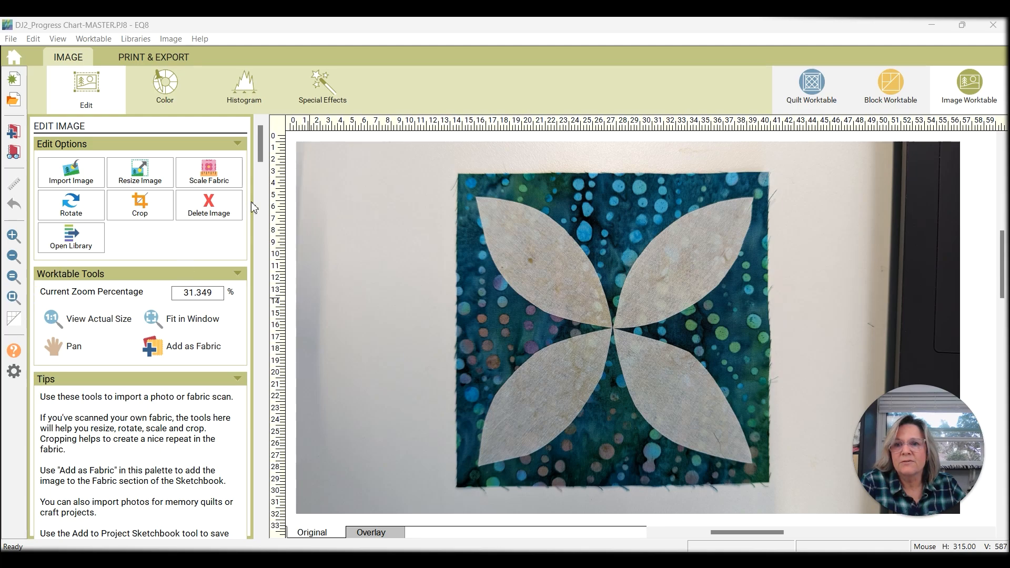
mouse_move(272, 155)
mouse_down()
mouse_move(191, 119)
mouse_move(75, 129)
mouse_move(32, 178)
mouse_move(37, 250)
mouse_move(136, 284)
mouse_move(249, 264)
mouse_move(279, 200)
mouse_move(270, 154)
mouse_up()
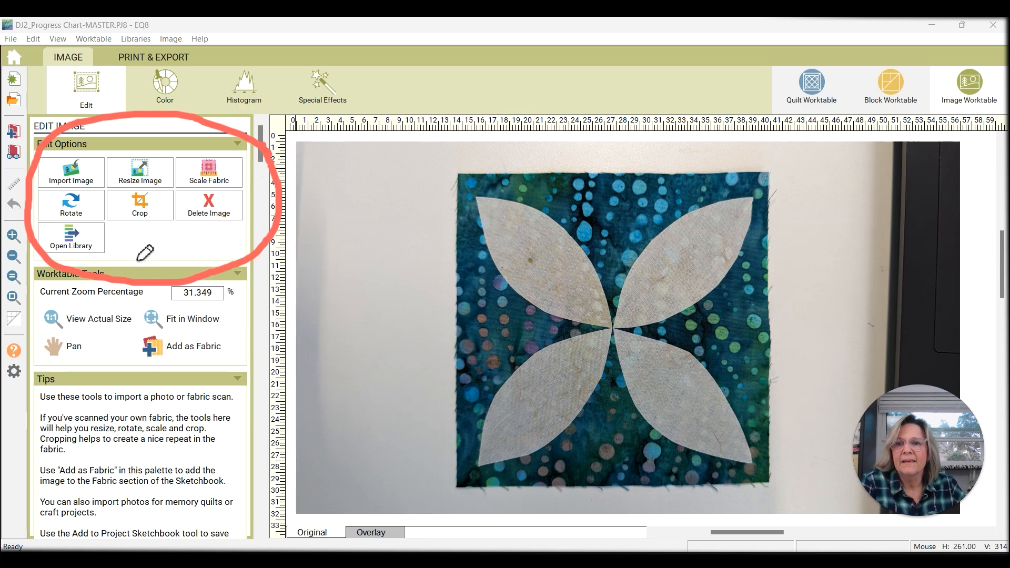
click(31, 369)
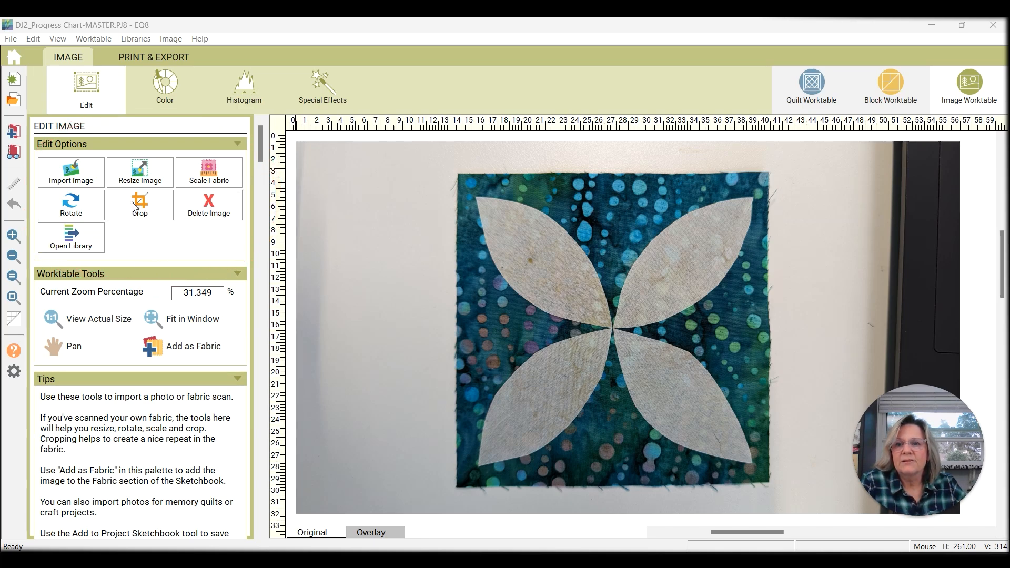
Step: Crop the photo to the edges of the four-petal block, about 26.05 by 25.72 inches, and apply the crop
click(150, 206)
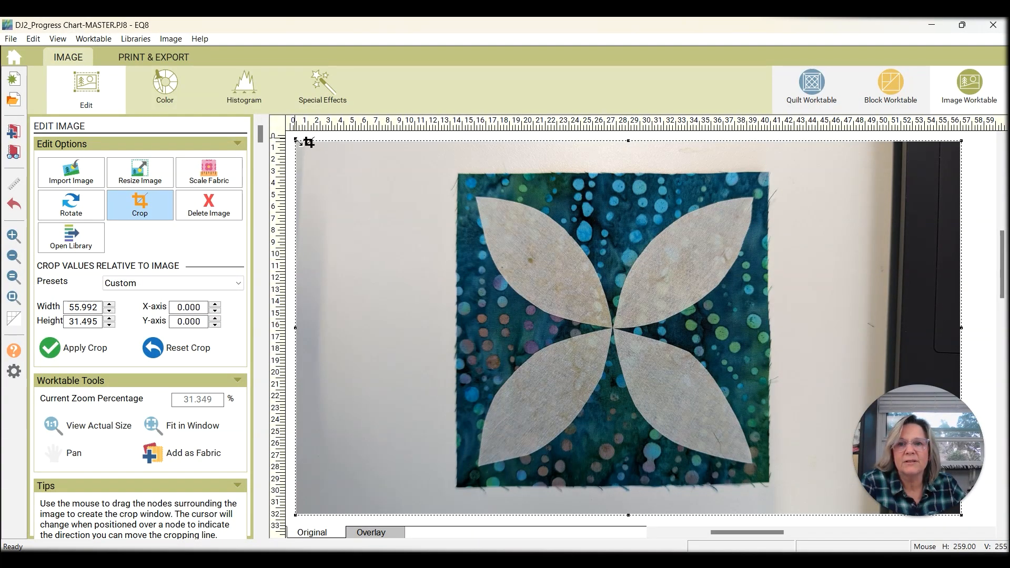
drag(295, 142, 458, 175)
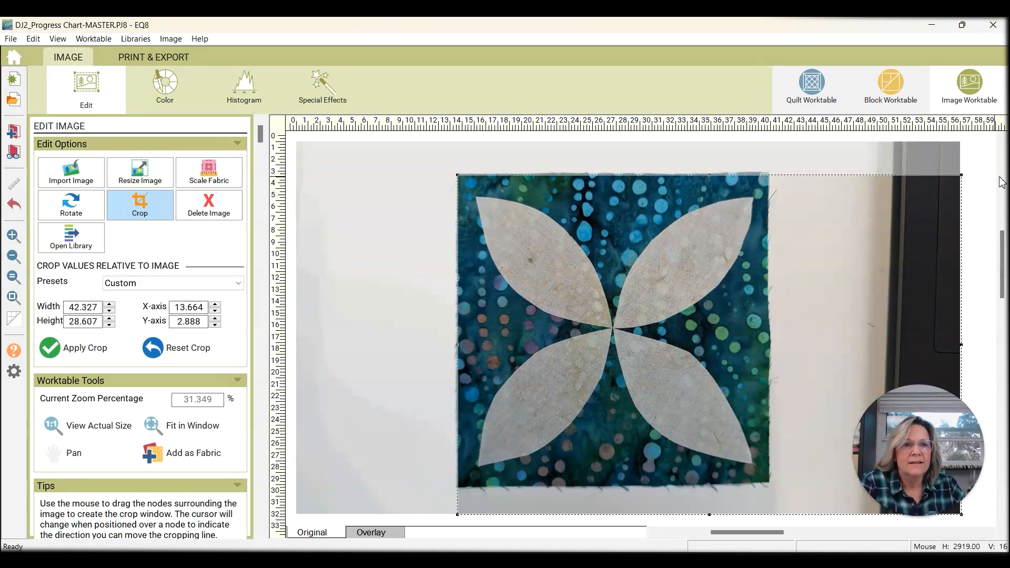
drag(962, 175, 769, 175)
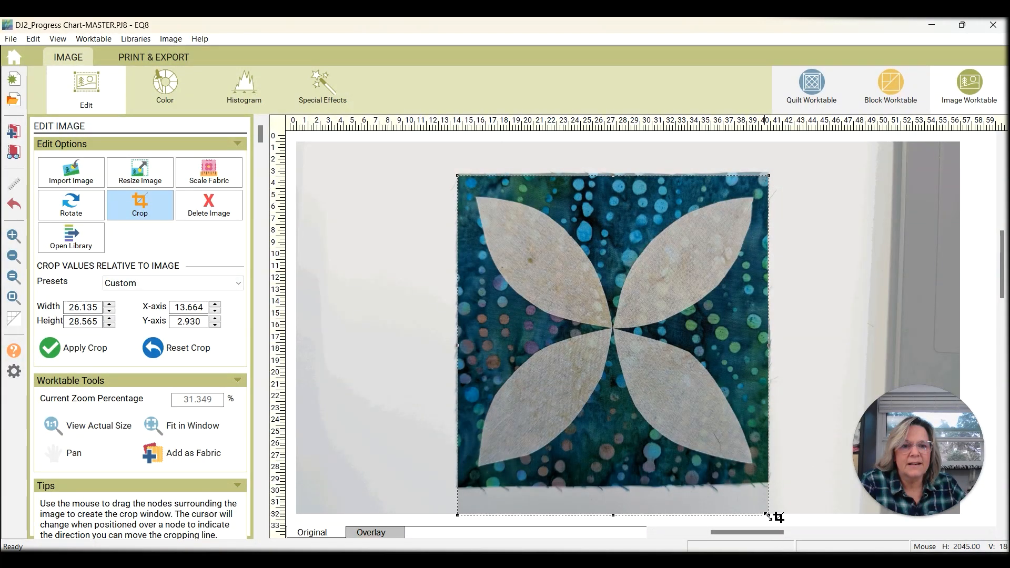
drag(770, 515, 766, 482)
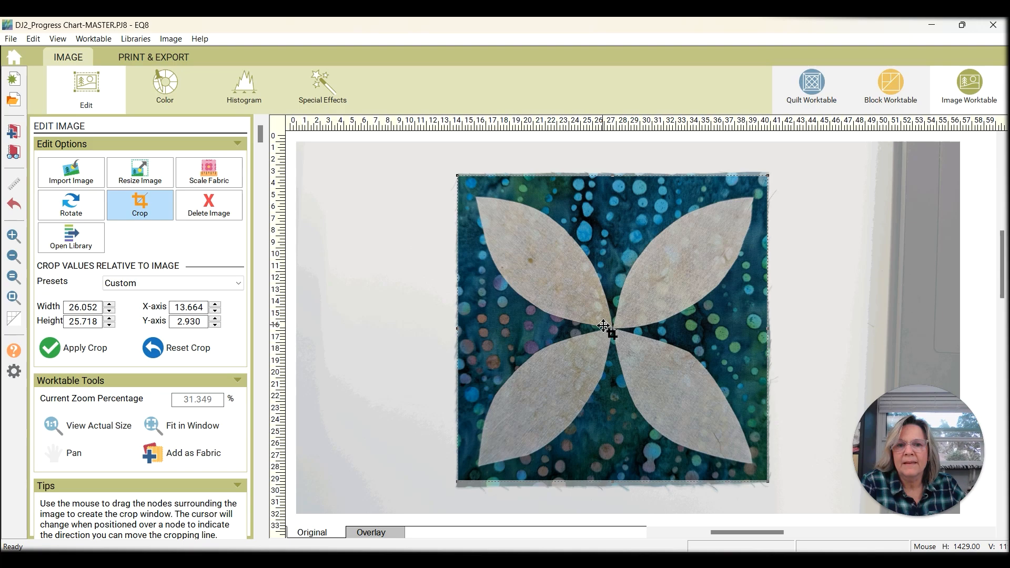
click(82, 354)
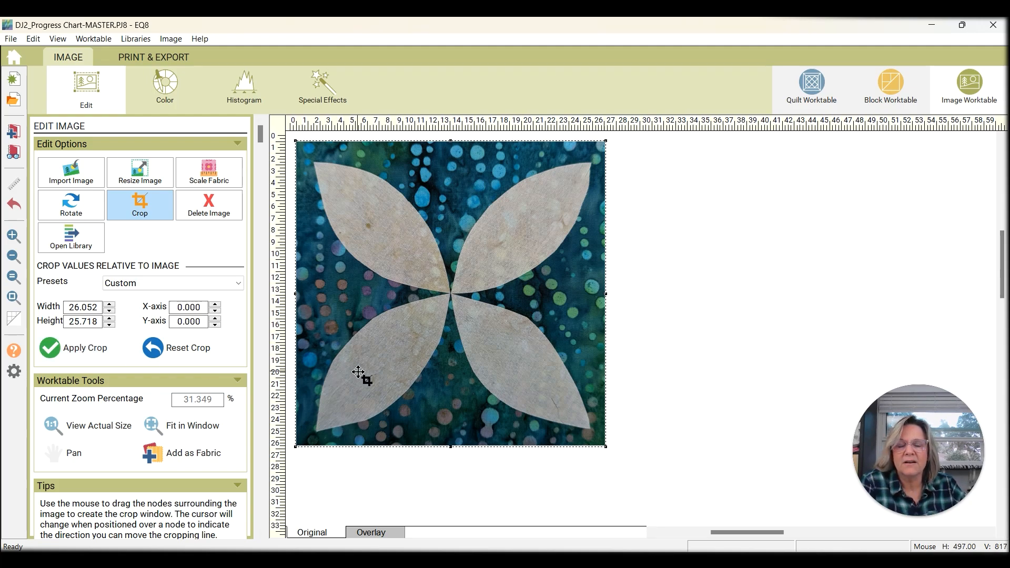
Step: Resize the cropped block image to a width of 4.5 inches, keeping its aspect ratio
click(140, 174)
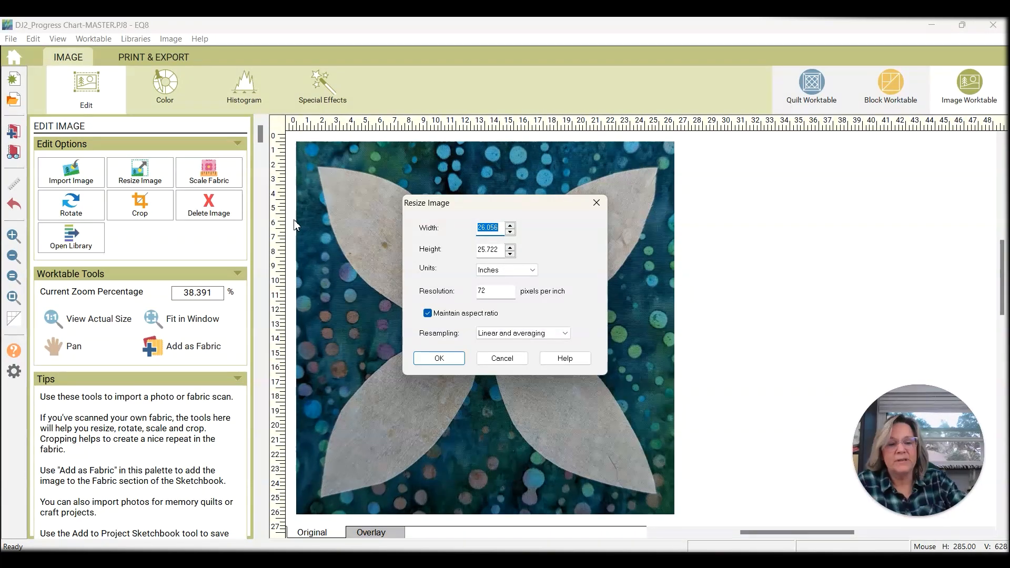
text(4.5)
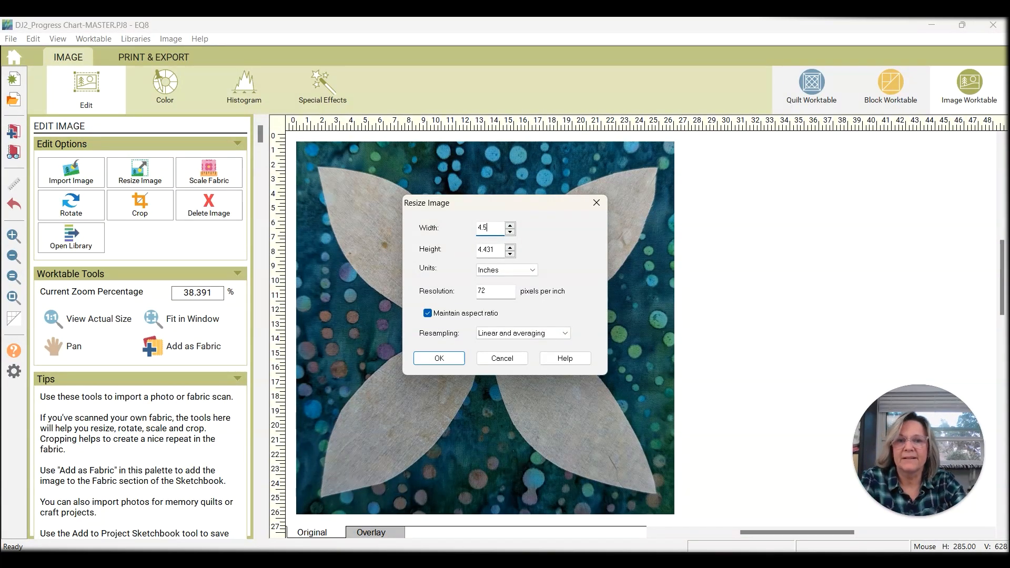
key(Tab)
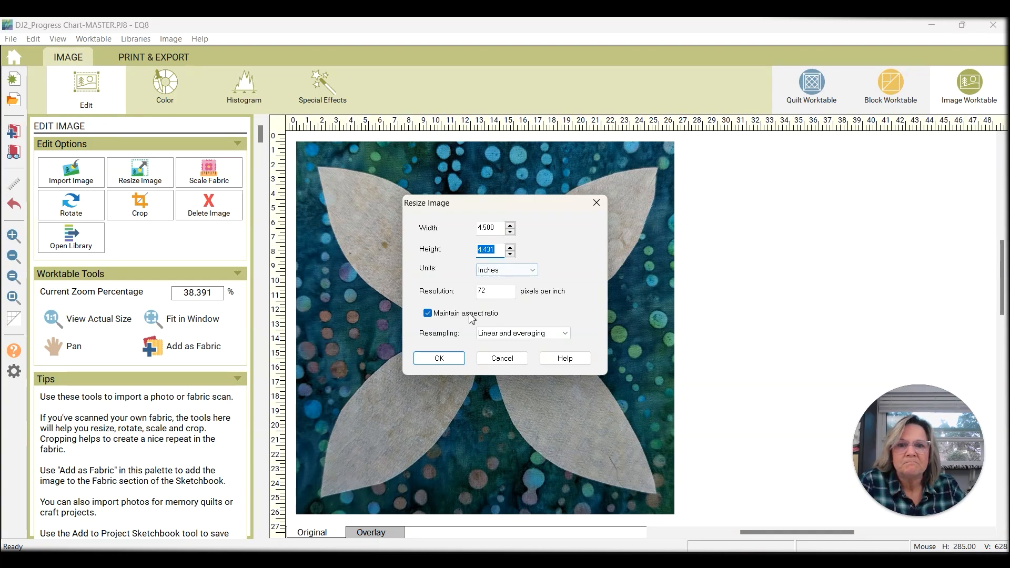
click(437, 361)
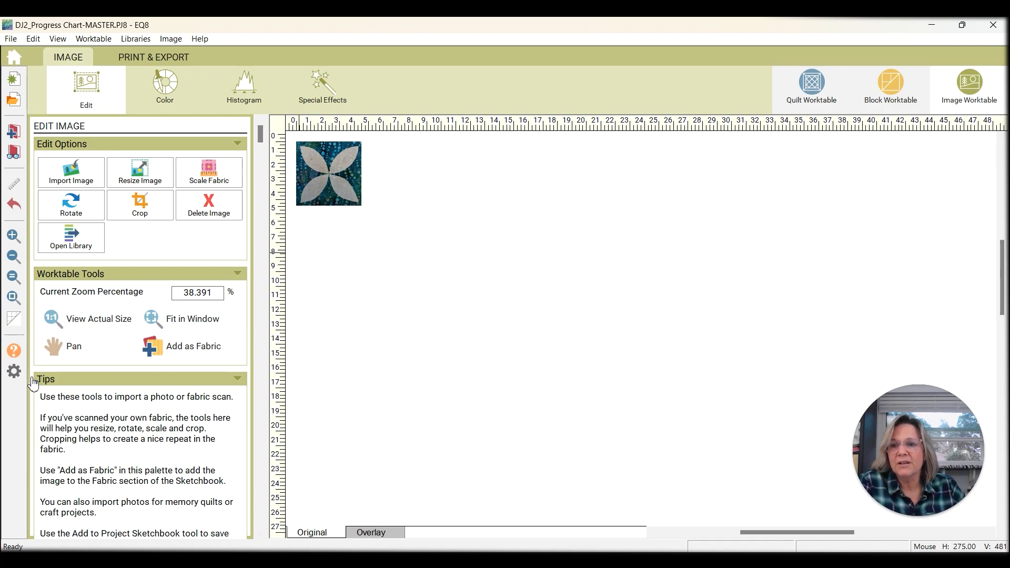
mouse_move(40, 112)
mouse_down()
mouse_move(6, 115)
mouse_move(3, 161)
mouse_move(11, 179)
mouse_move(33, 177)
mouse_move(36, 120)
mouse_up()
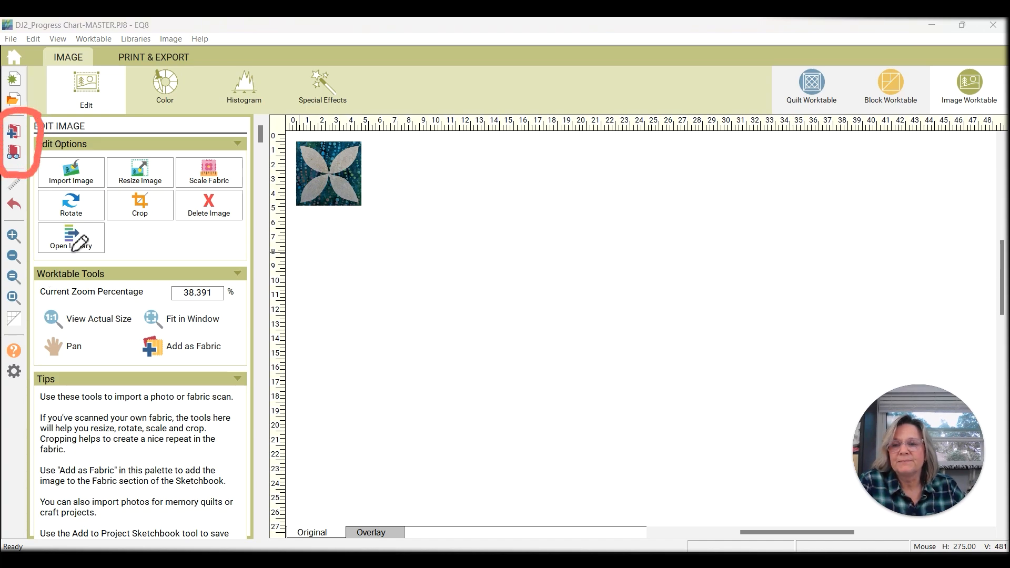
key(Escape)
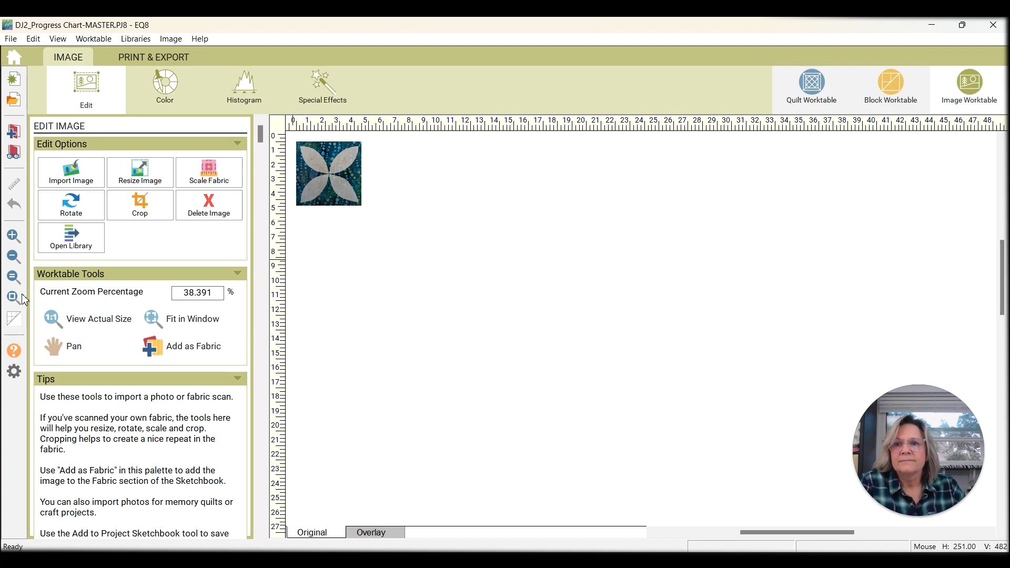
Step: Import the triangle block photo PXL_20240104_184951953.jpg from the Week 1 photos folder
click(72, 177)
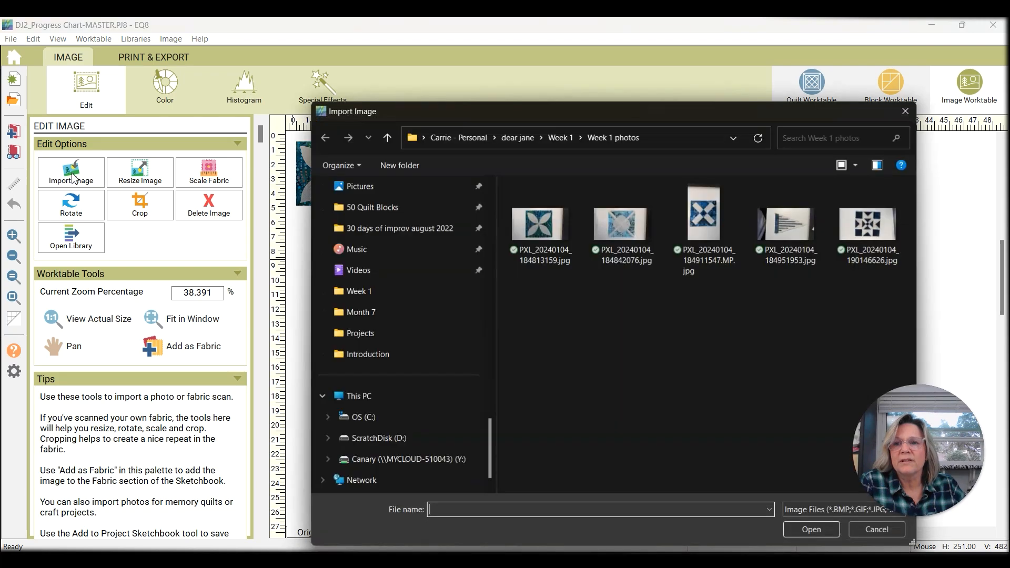
double_click(787, 225)
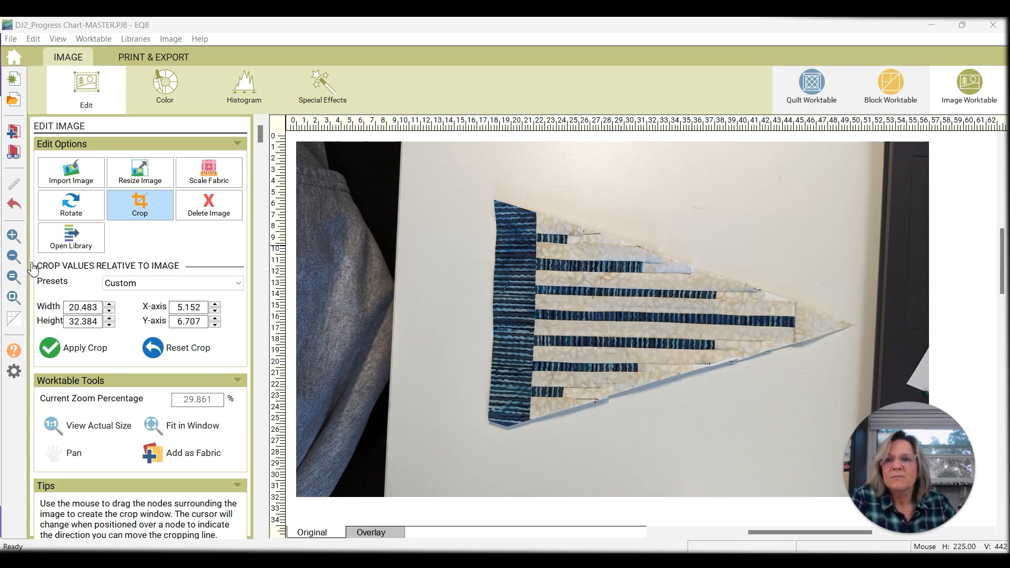
mouse_move(186, 172)
mouse_down()
mouse_move(139, 155)
mouse_move(56, 157)
mouse_move(30, 216)
mouse_move(55, 253)
mouse_move(157, 241)
mouse_move(180, 188)
mouse_move(186, 167)
mouse_up()
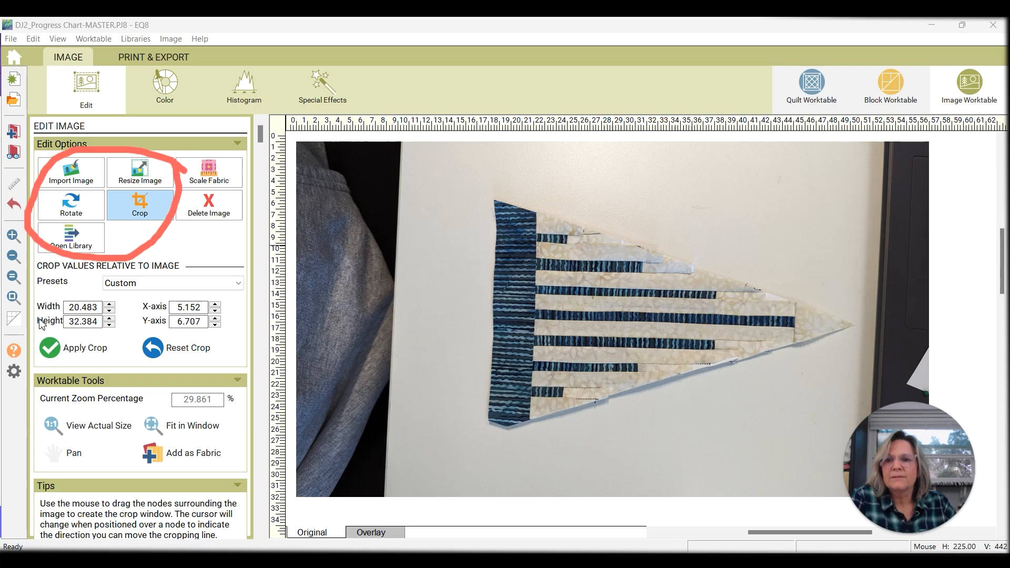
key(Escape)
Step: Straighten the triangle block photo along the seam between the blue base strip and the striped section, and apply it
click(71, 206)
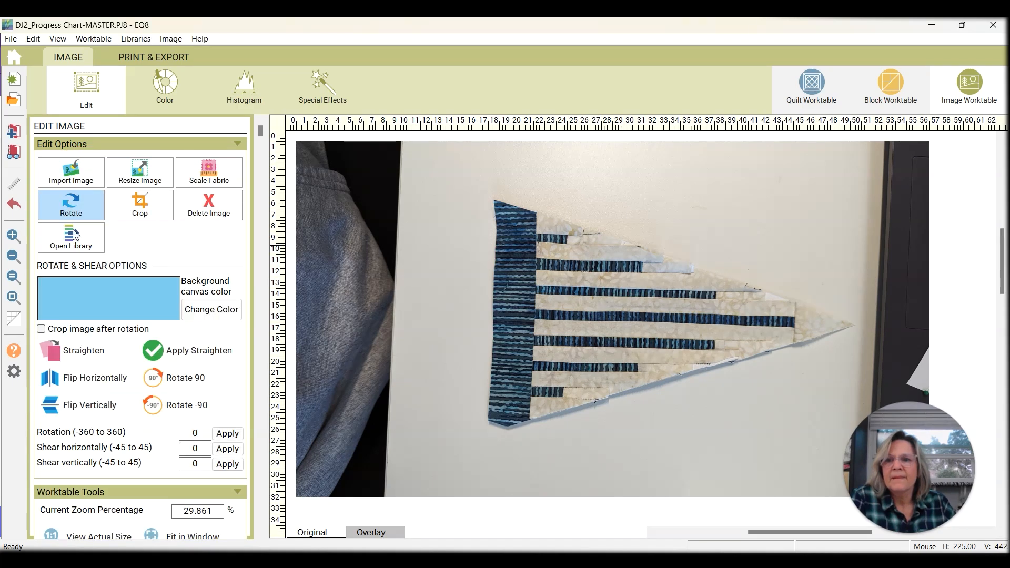
click(88, 359)
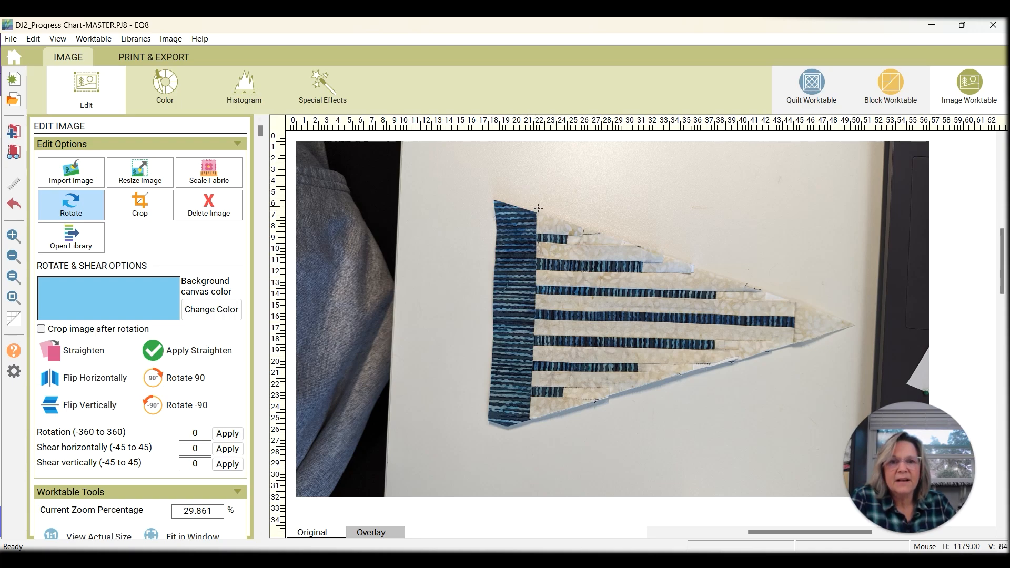
drag(538, 209, 538, 216)
drag(534, 254, 531, 430)
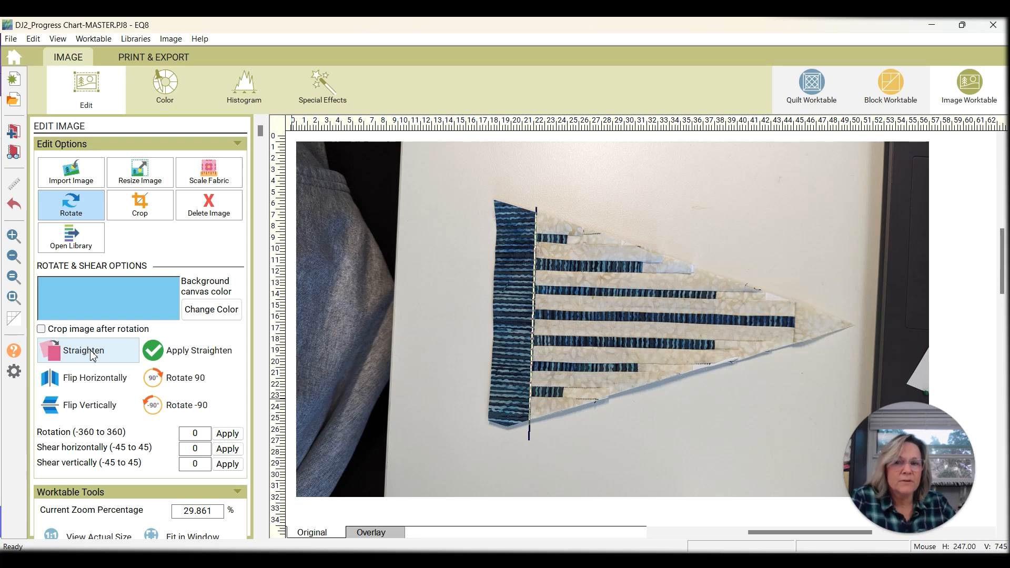
click(171, 354)
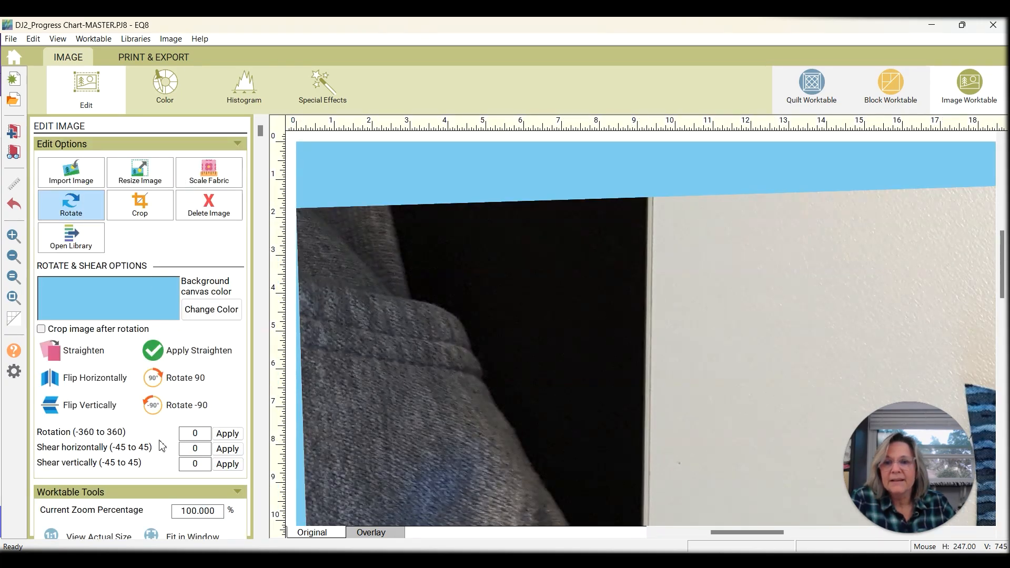
Step: Rotate the straightened photo by -90 degrees so the triangle block points upward
scroll(161, 447, down, 2)
click(182, 499)
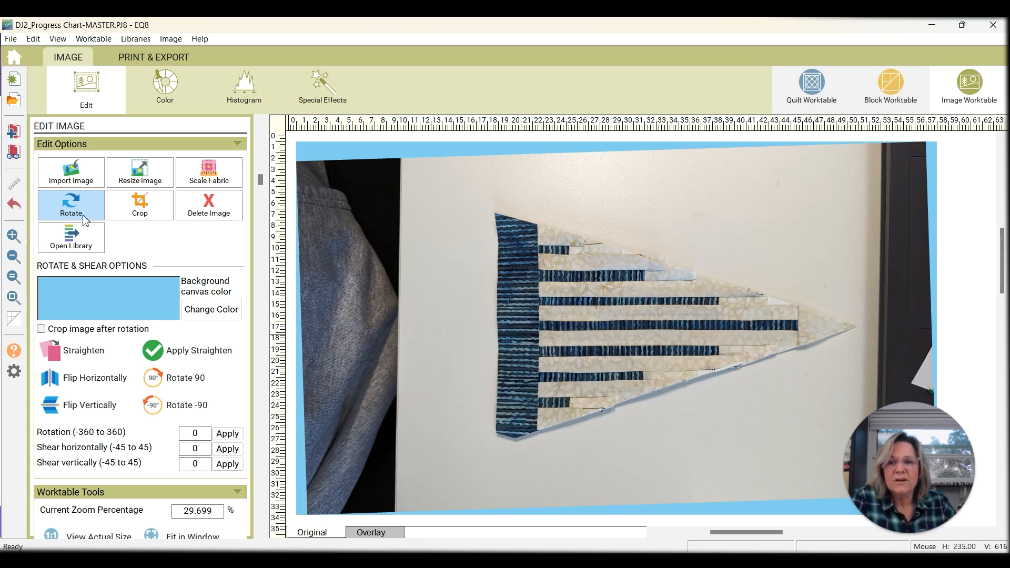
click(157, 414)
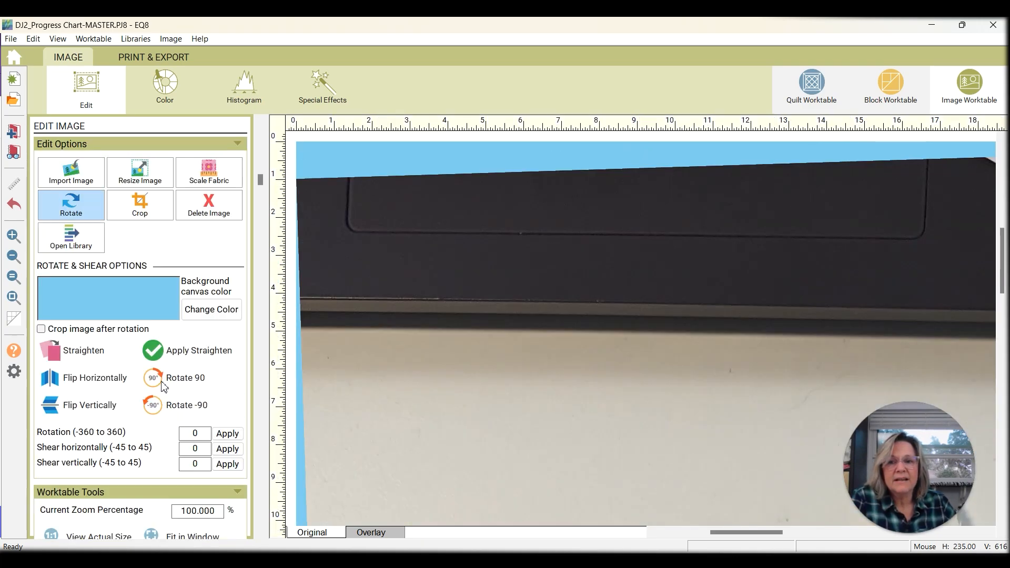
Step: Crop the rotated photo closely around the triangle block, about 20.05 inches wide by 32 inches high, and apply the crop
scroll(170, 385, down, 1)
click(191, 529)
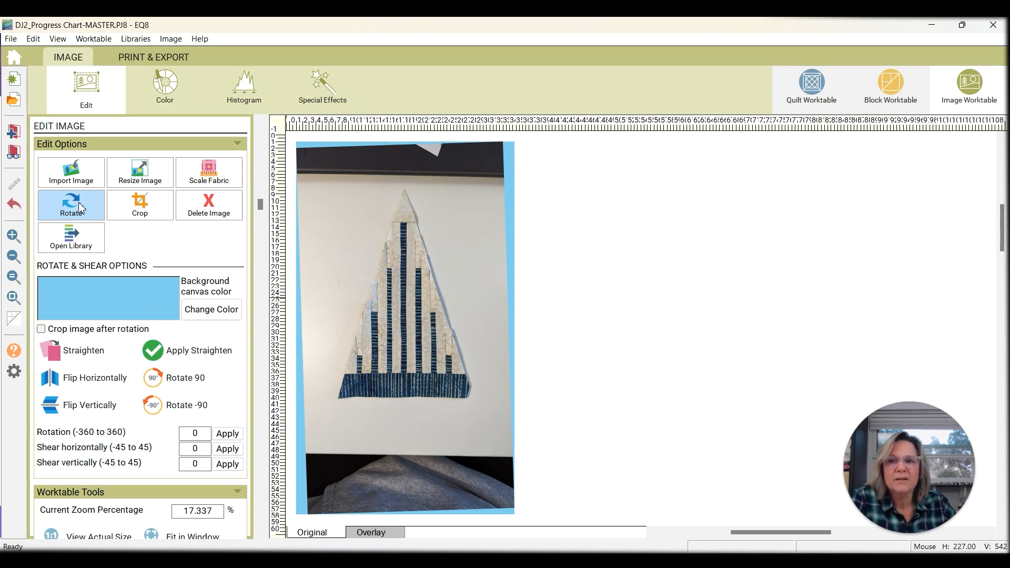
click(140, 212)
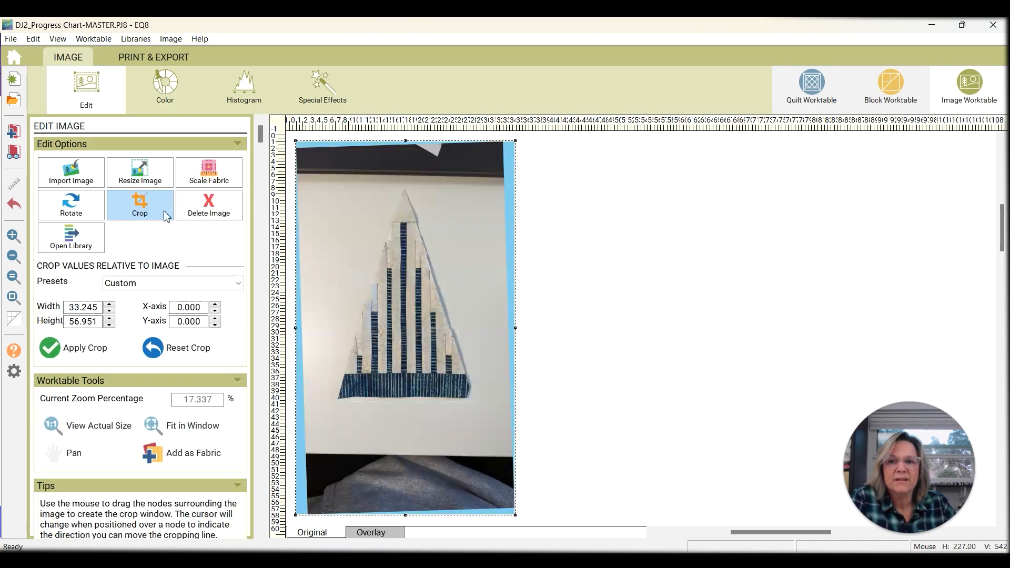
drag(405, 143, 407, 188)
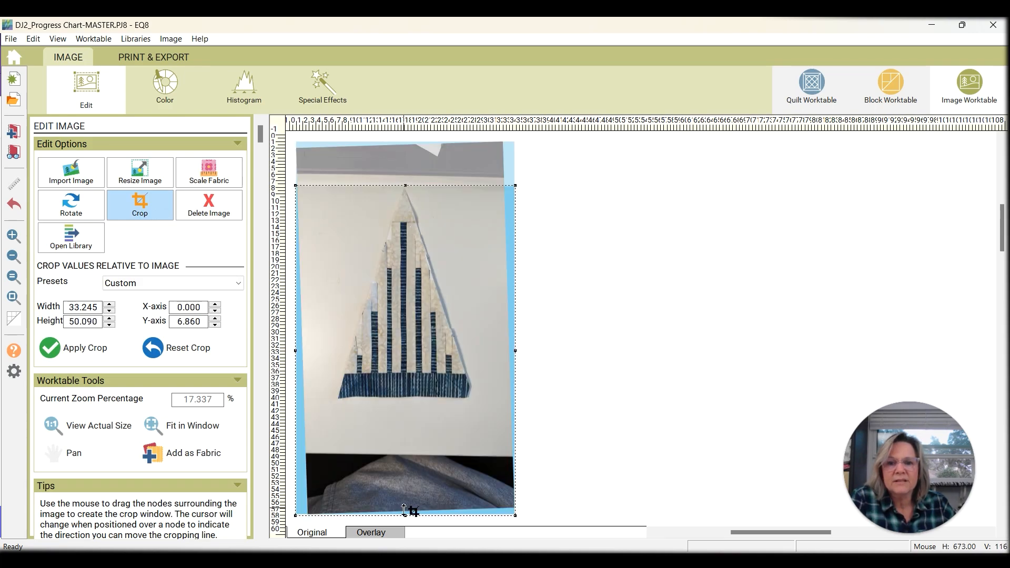
drag(413, 514, 415, 402)
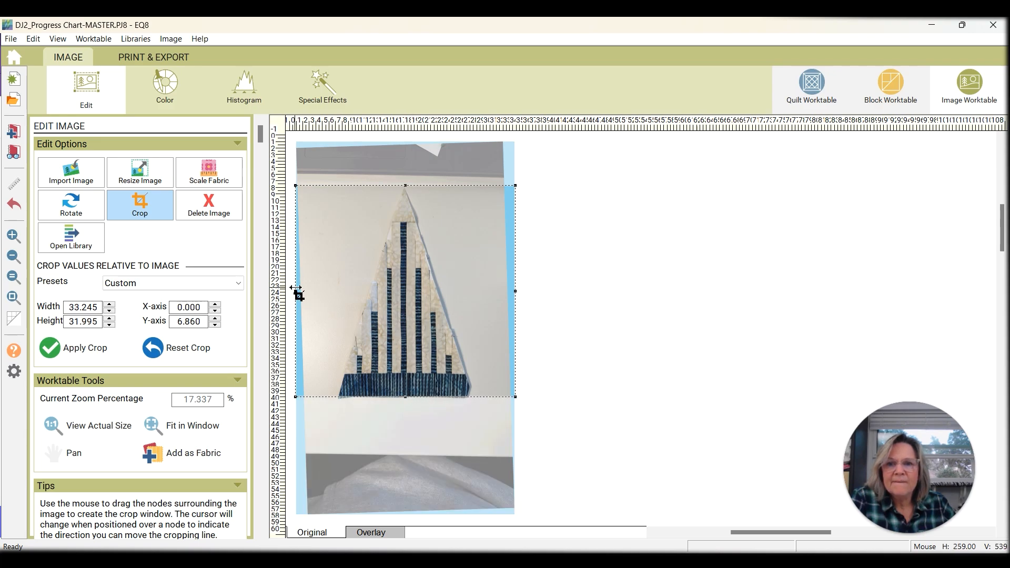
drag(296, 289, 342, 304)
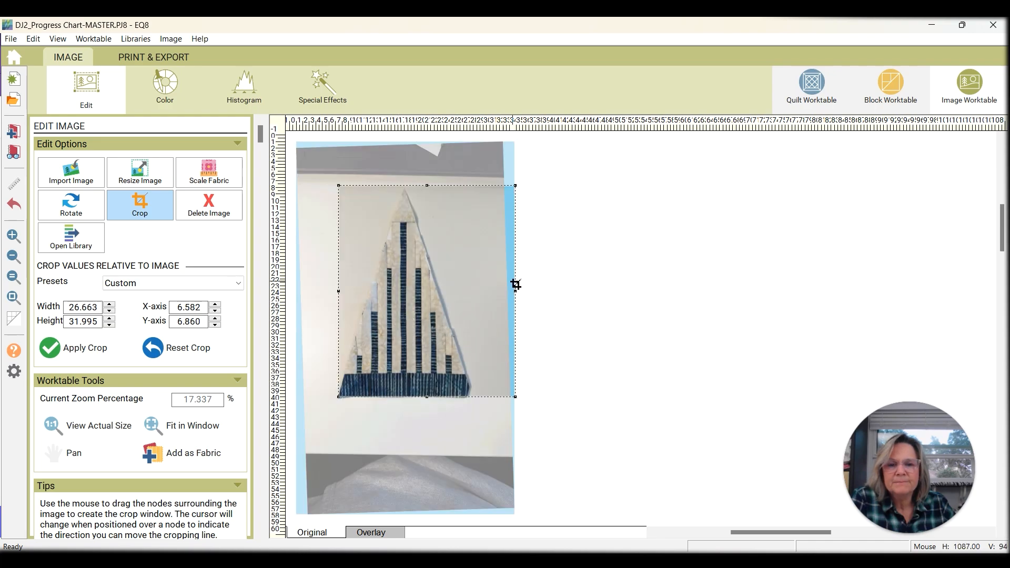
drag(517, 296, 473, 298)
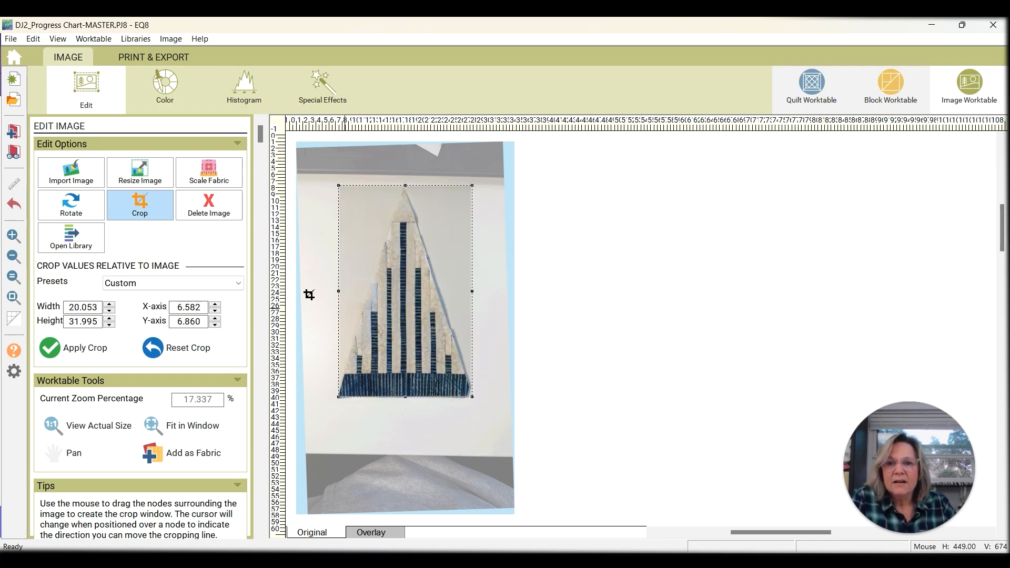
click(88, 350)
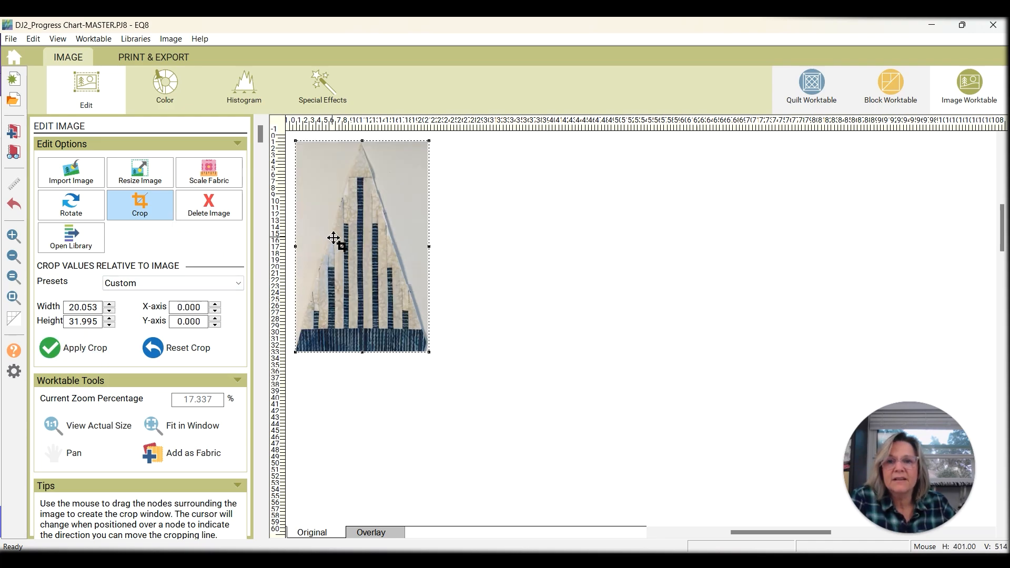
Step: Resize the cropped triangle image to a width of 5 inches, keeping its aspect ratio, and add it to the Project Sketchbook
click(147, 178)
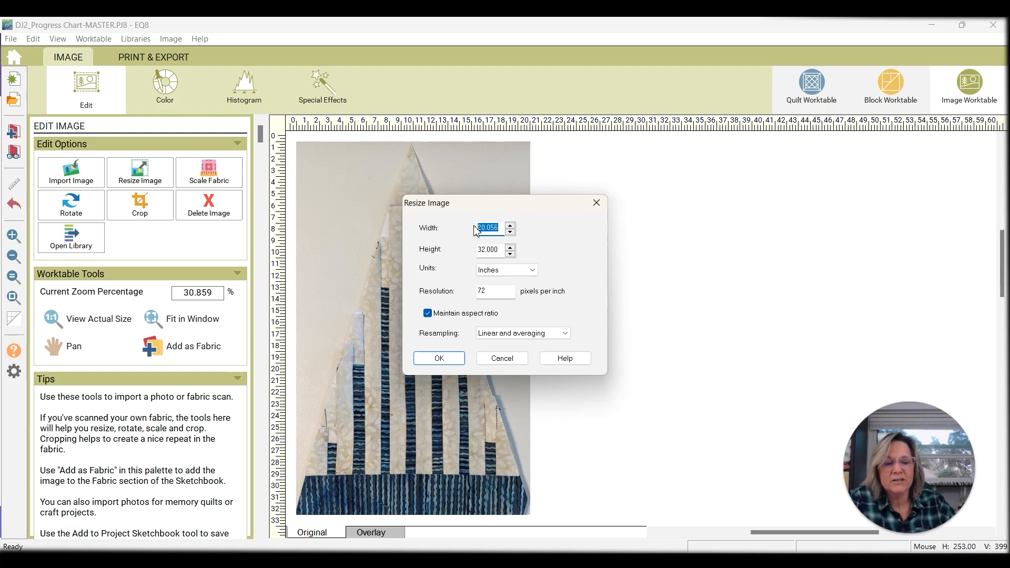
text(5)
key(Tab)
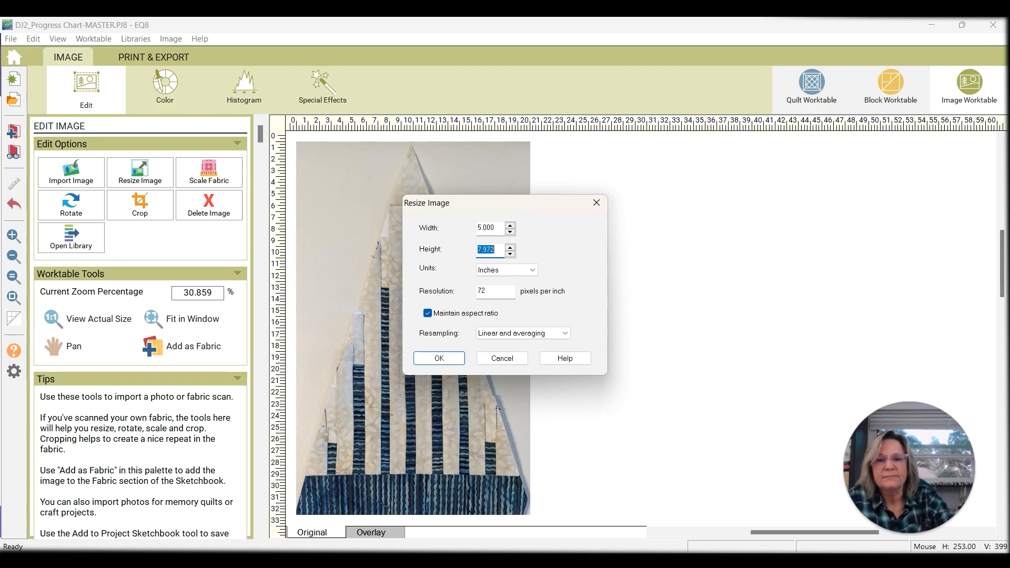
click(454, 359)
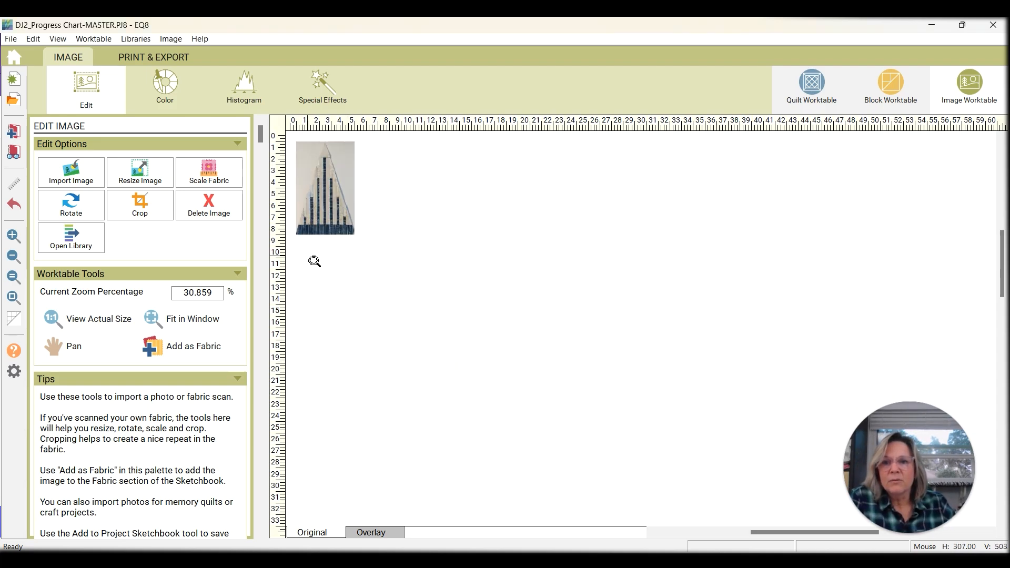
click(16, 138)
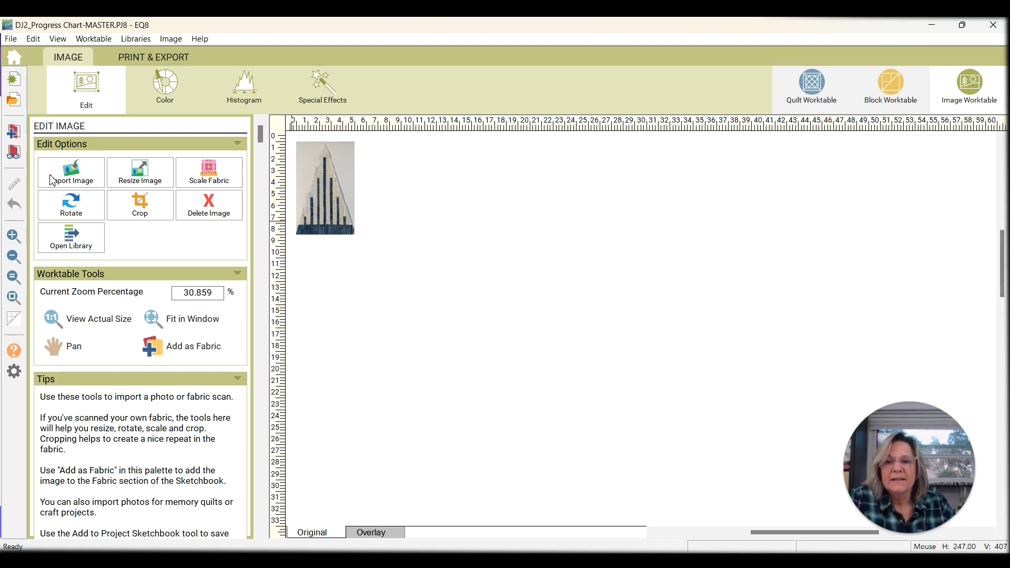
Step: Import the star block photo PXL_20240104_190146626.jpg from the Week 1 photos folder
click(84, 177)
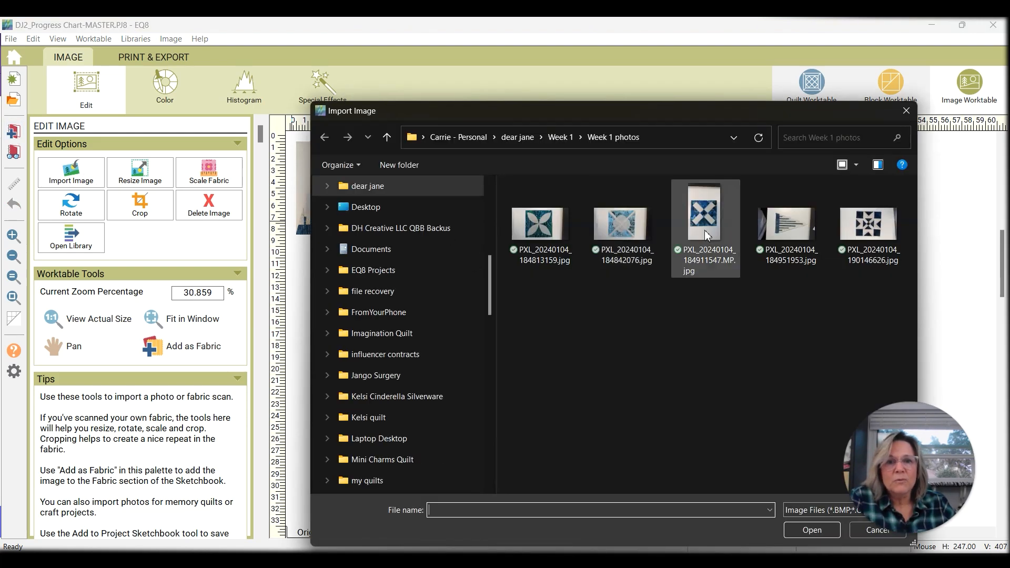
click(868, 233)
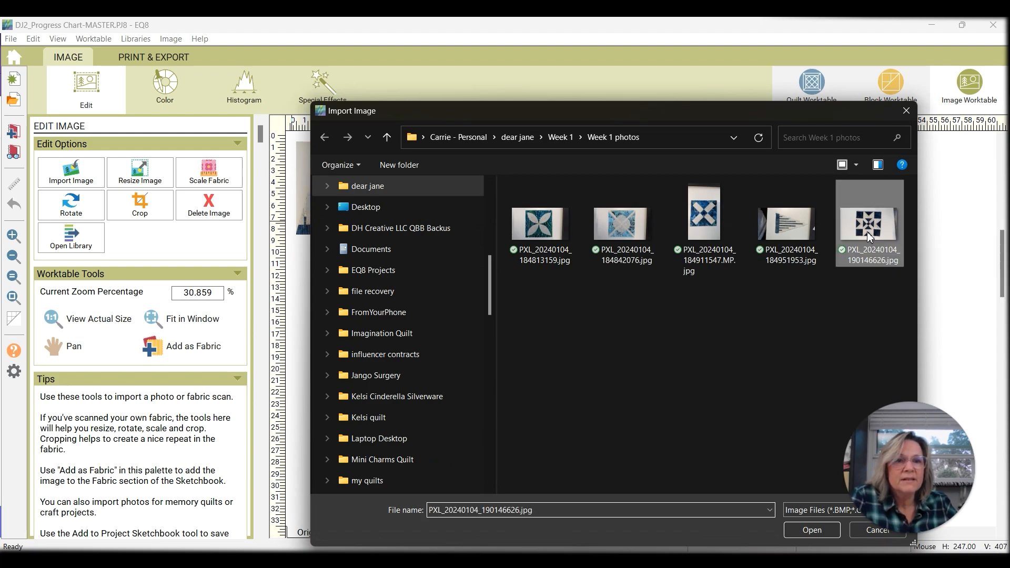
double_click(868, 234)
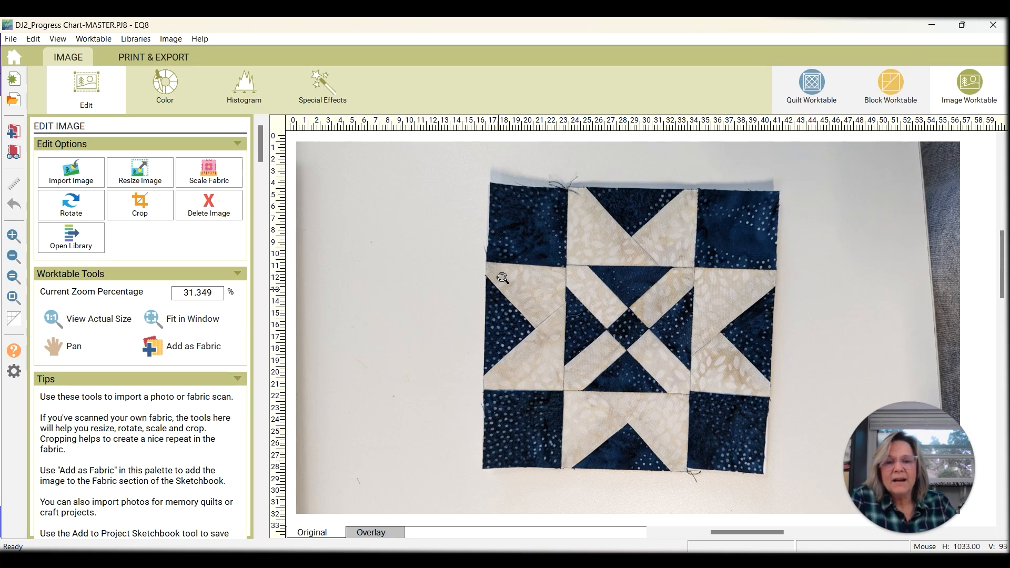
Step: Straighten the star block photo along the seam below its upper row of patches, and apply it
click(81, 218)
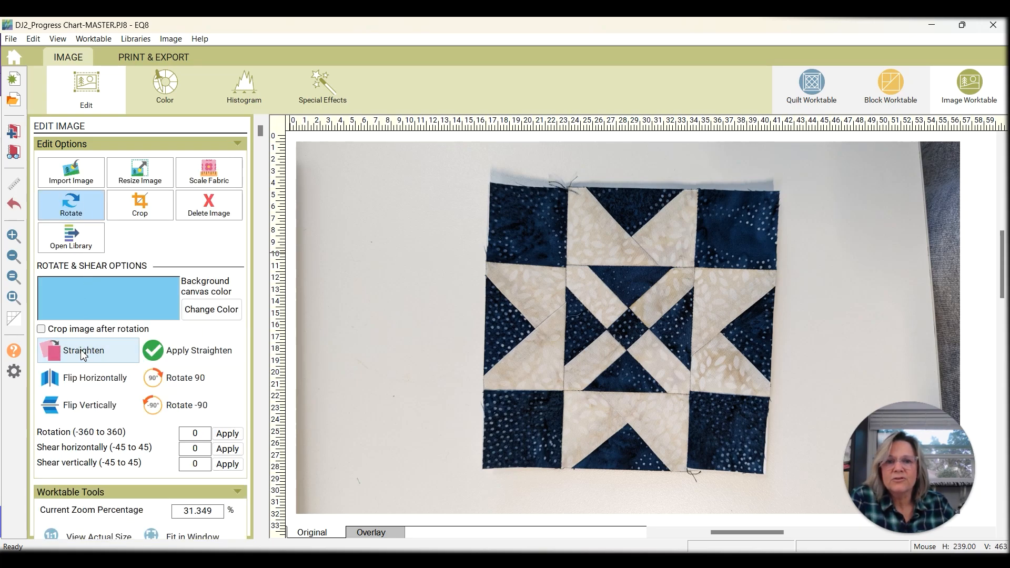
click(83, 356)
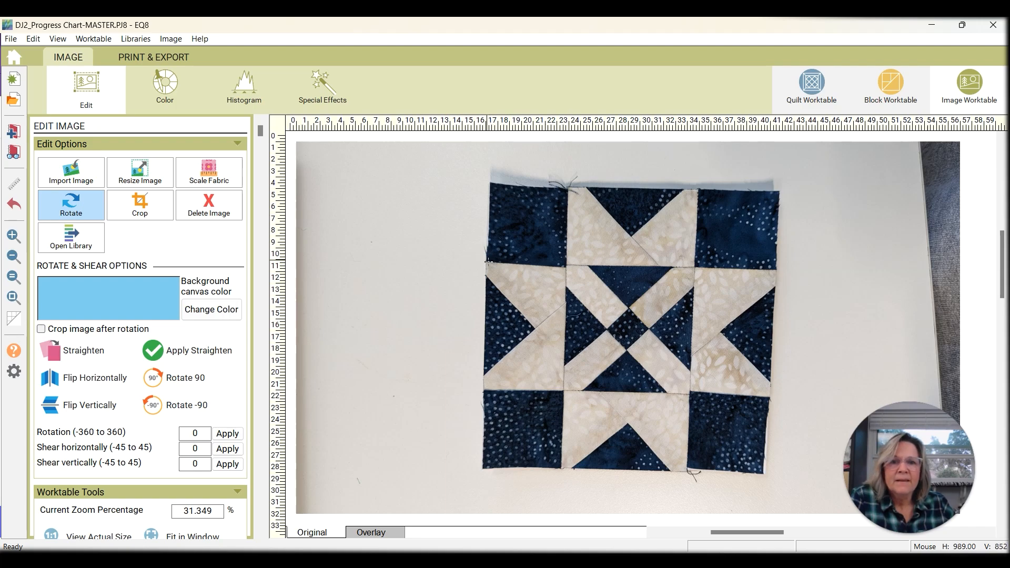
drag(488, 261, 775, 273)
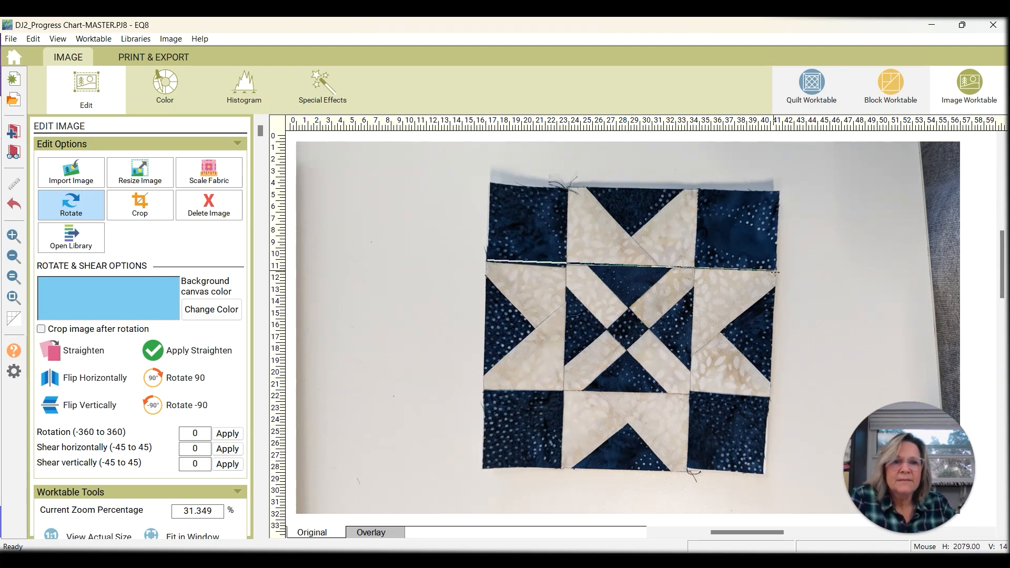
click(186, 354)
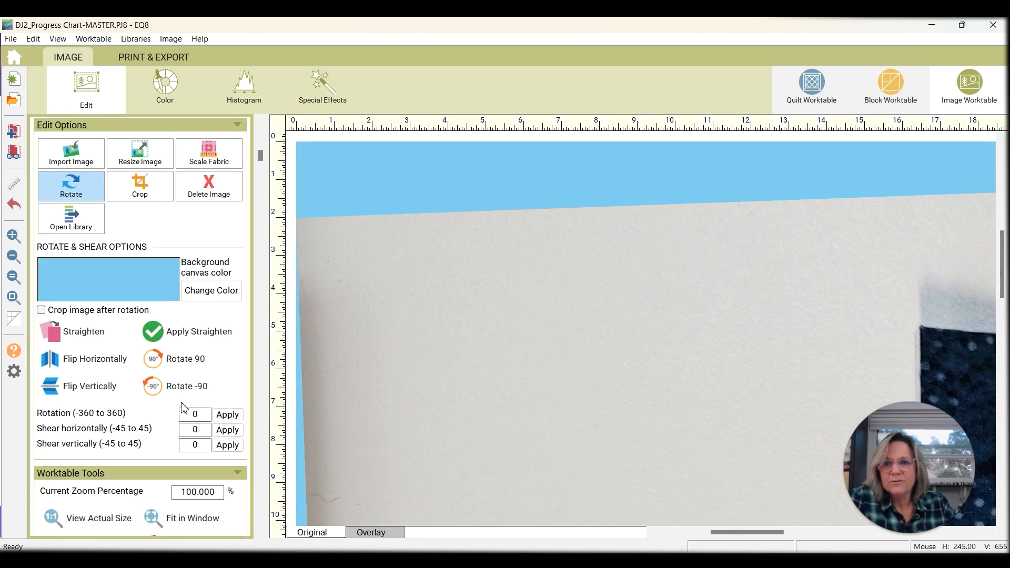
Step: Crop the straightened photo just inside the star block's raw edges, about 23.3 by 22.7 inches, and apply the crop
click(205, 533)
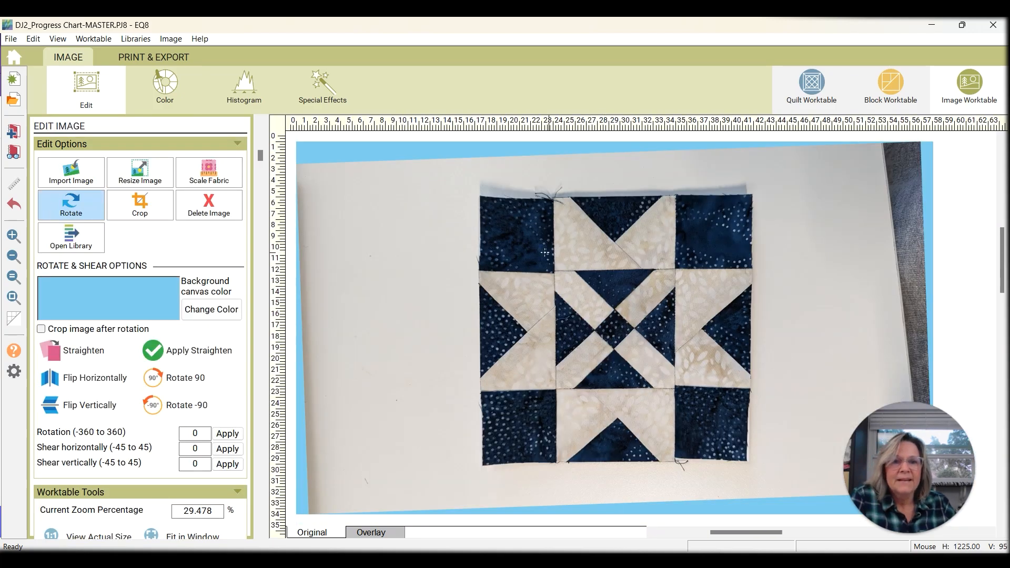
click(138, 208)
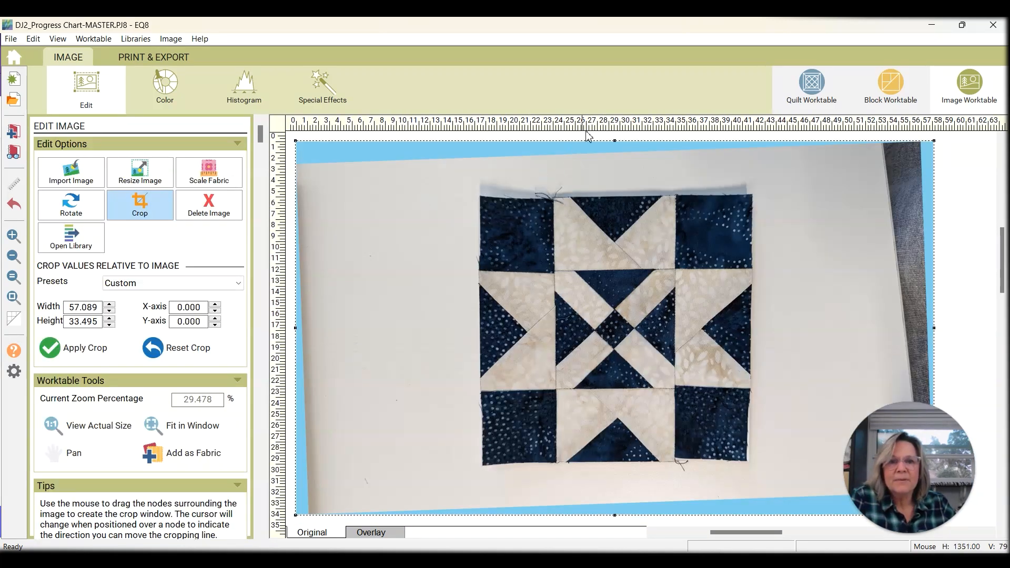
drag(615, 140, 616, 201)
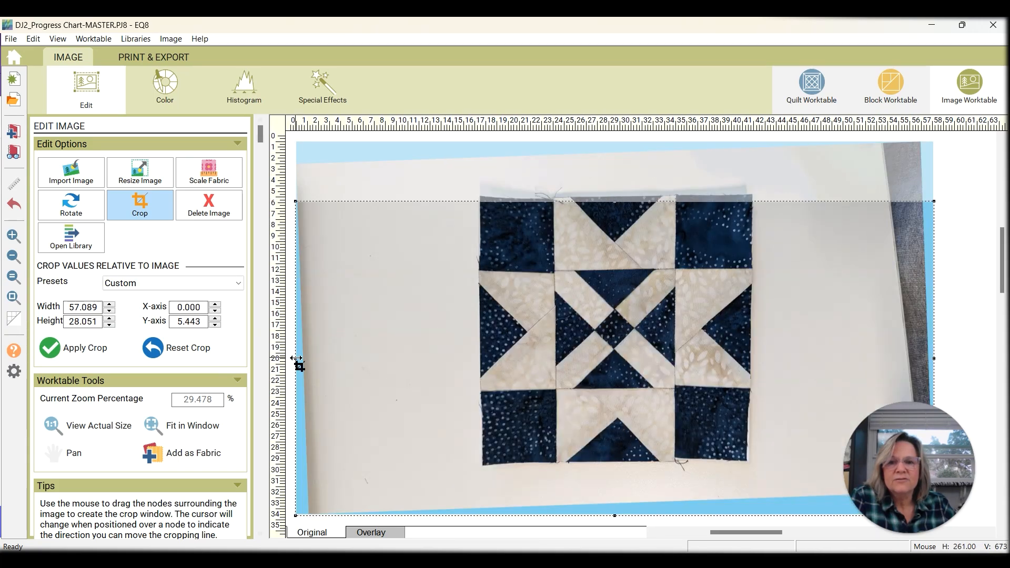
drag(297, 360, 485, 348)
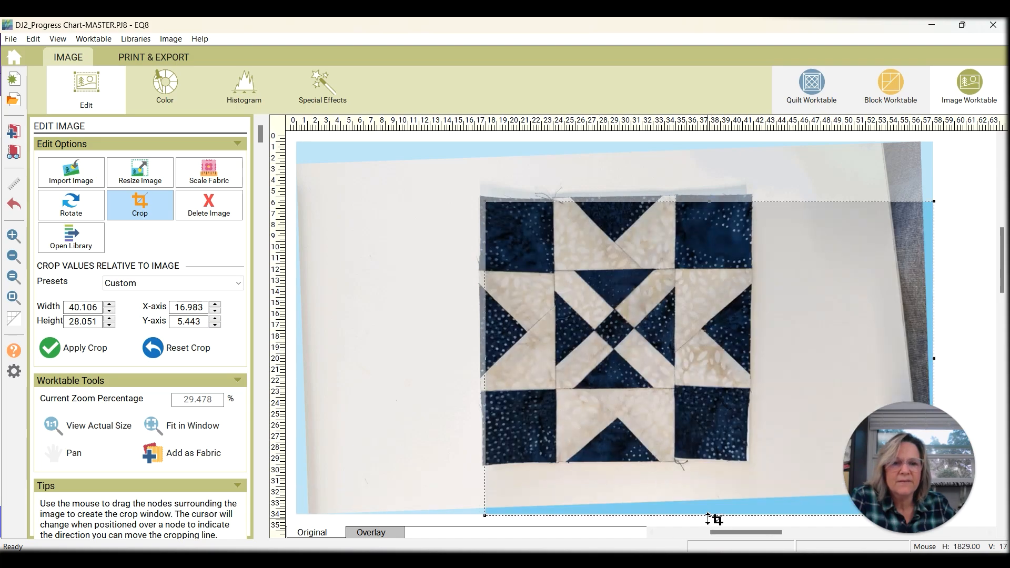
drag(712, 519, 713, 456)
drag(938, 334, 748, 337)
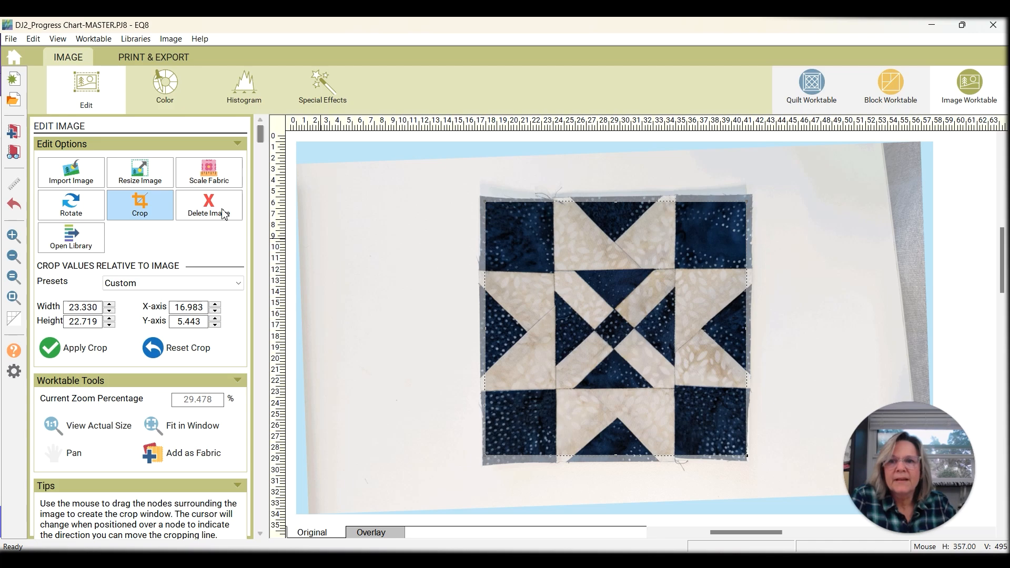
click(95, 358)
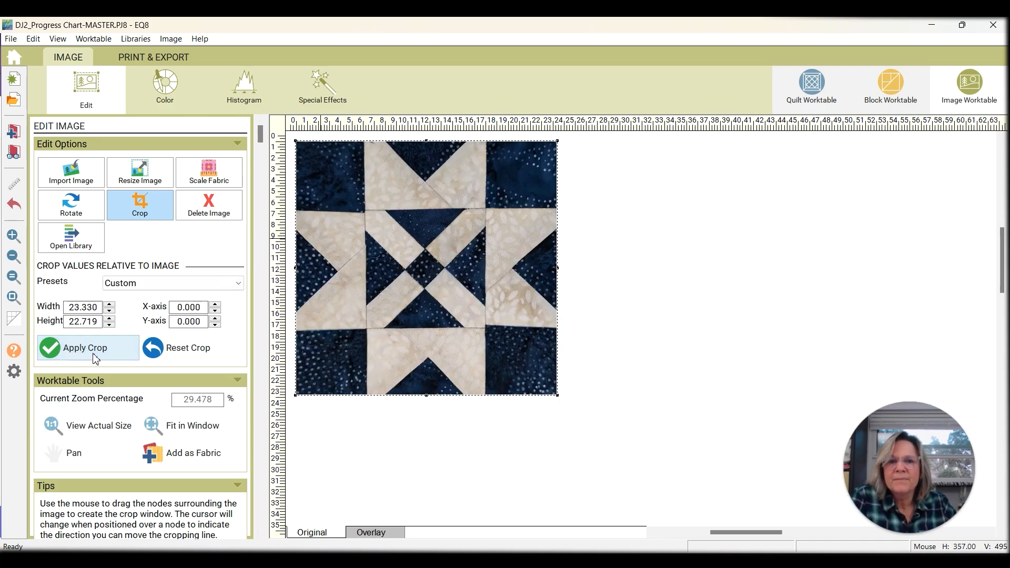
Step: Resize the cropped star block image to a width of 4.5 inches, keeping its aspect ratio
click(145, 172)
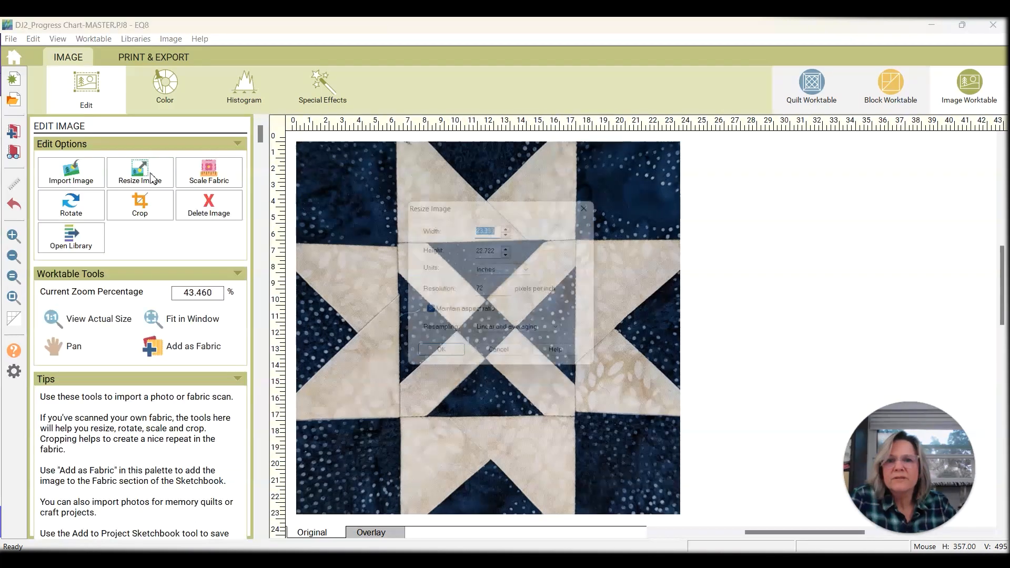
text(4.5)
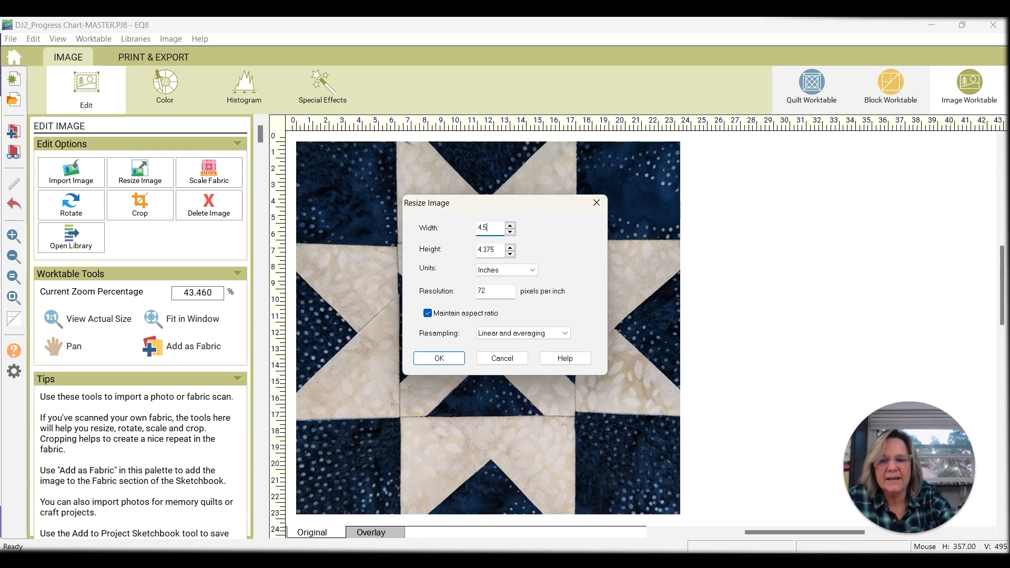
key(Tab)
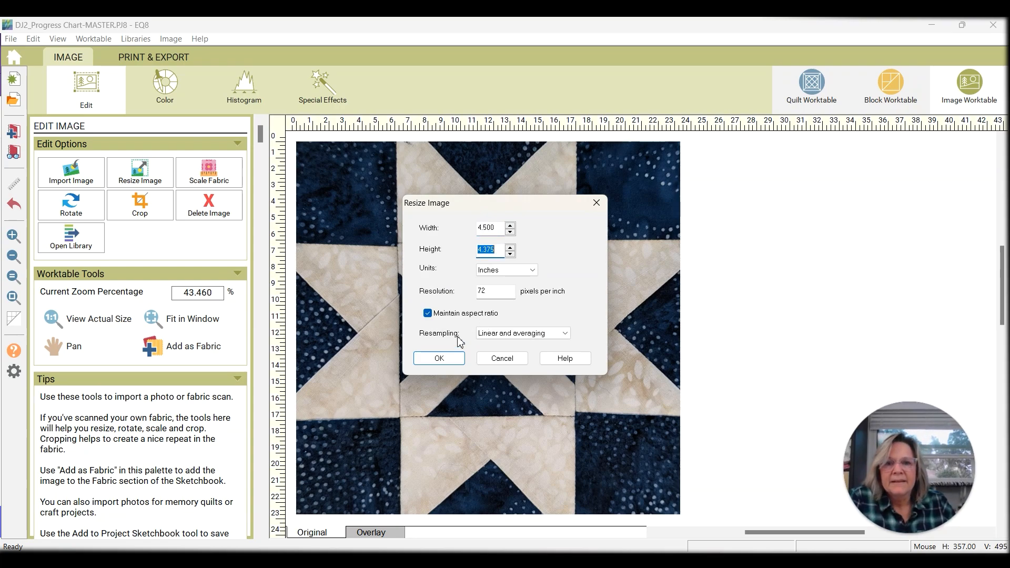
click(440, 359)
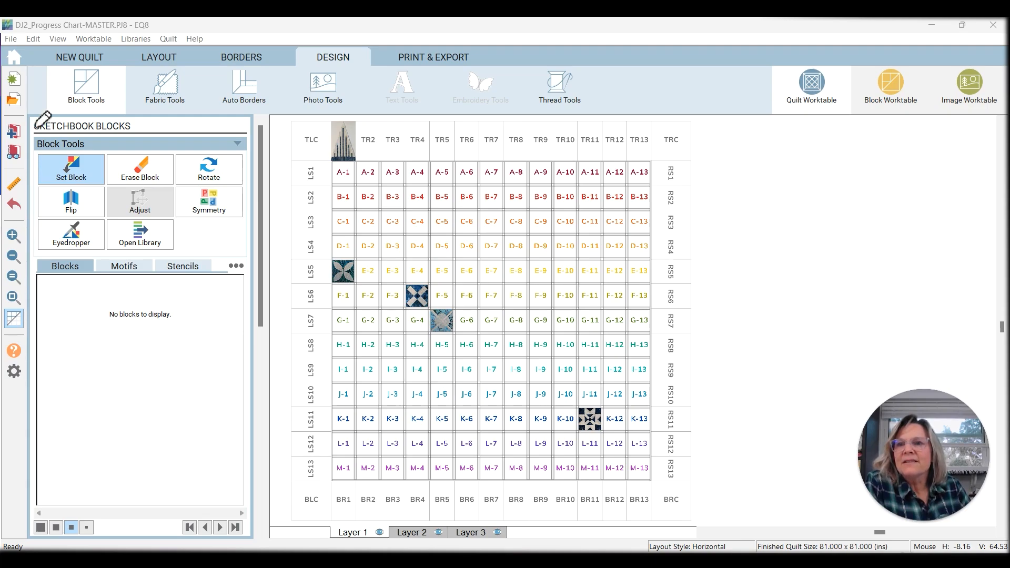
Step: Open the Project Sketchbook and look through its Quilts, Blocks, Fabrics, Colors and Photos sections
mouse_move(35, 128)
mouse_down()
mouse_move(1, 121)
mouse_move(12, 177)
mouse_move(41, 132)
mouse_up()
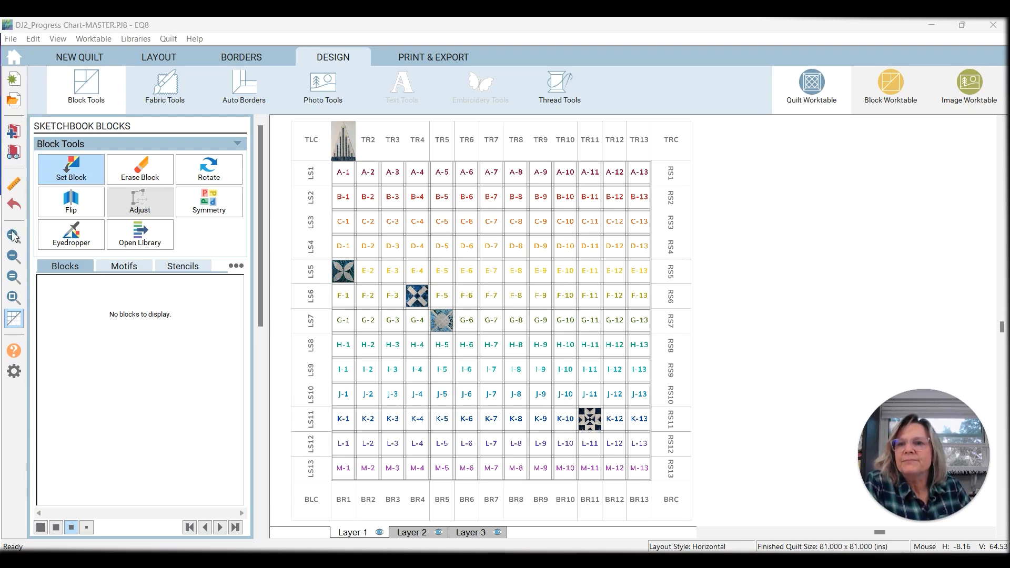
click(13, 153)
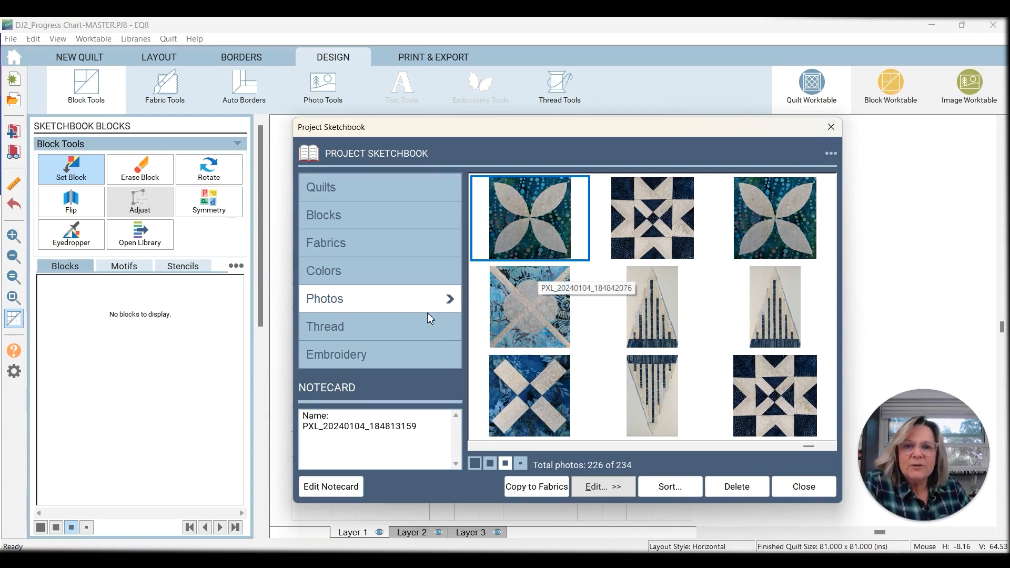
click(346, 189)
click(345, 219)
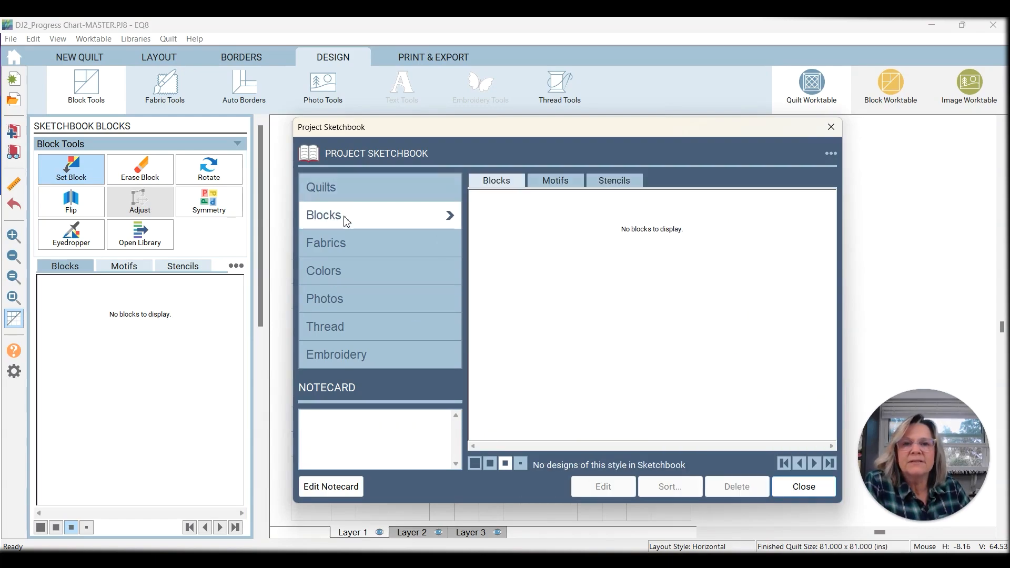
click(332, 243)
click(328, 280)
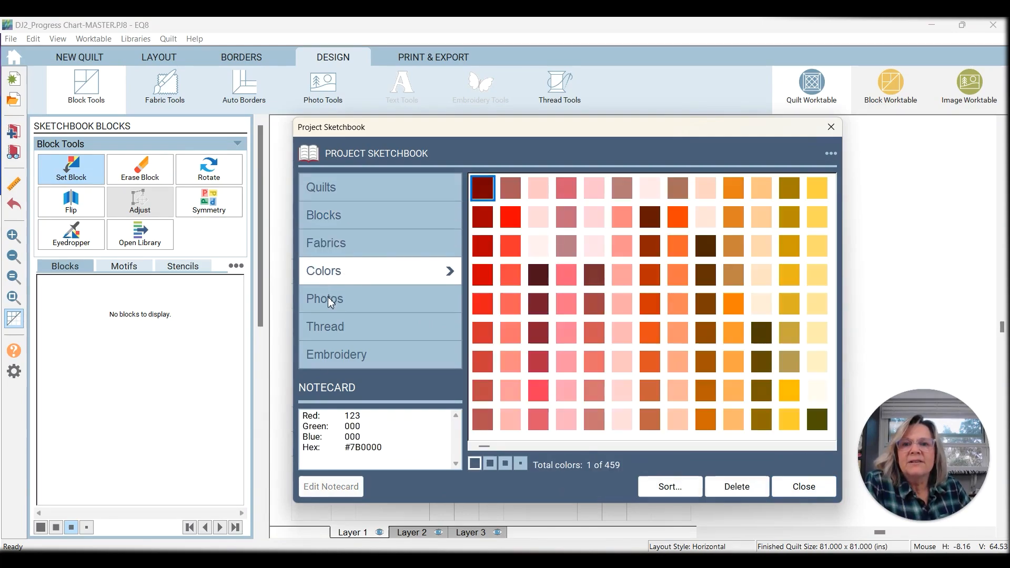
click(327, 297)
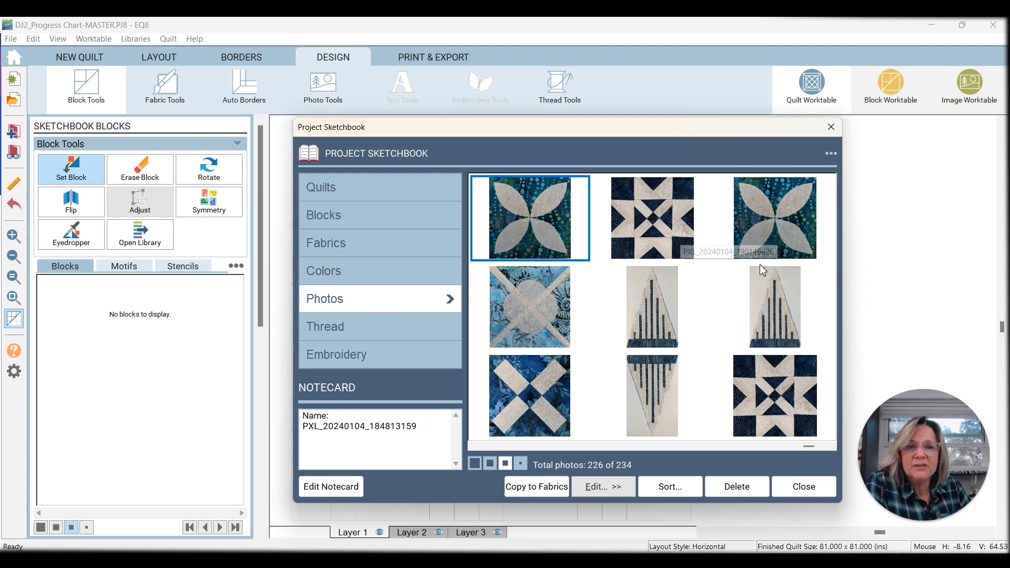
Step: Delete the upside-down triangle block photo from the Project Sketchbook's photos and confirm the deletion
click(670, 385)
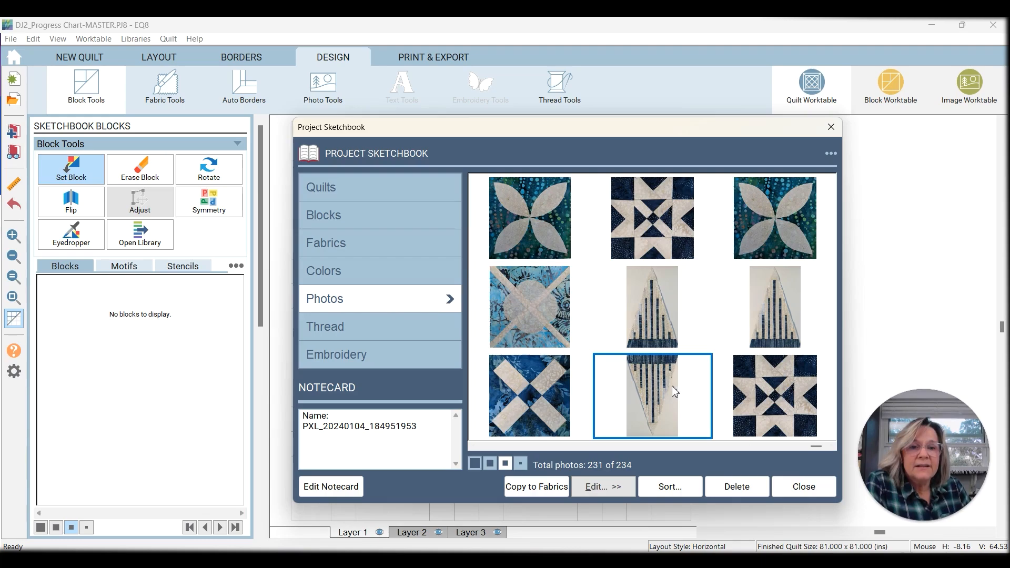
click(739, 496)
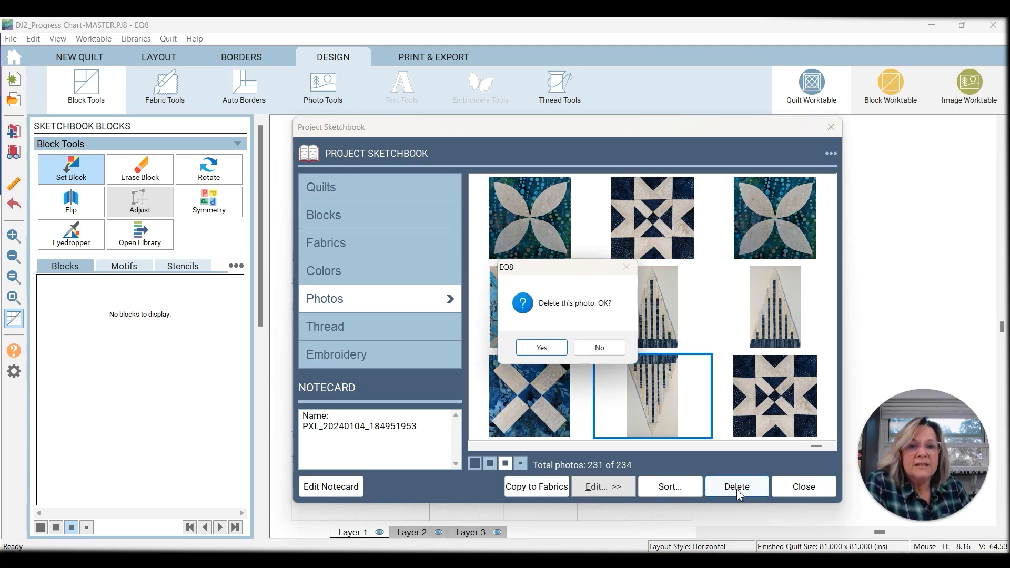
click(541, 346)
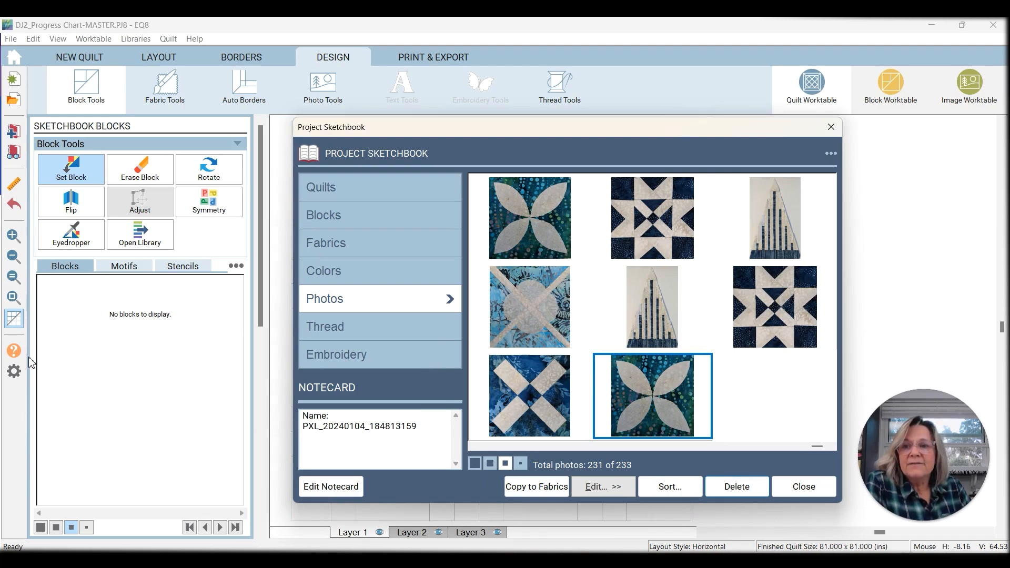
click(33, 385)
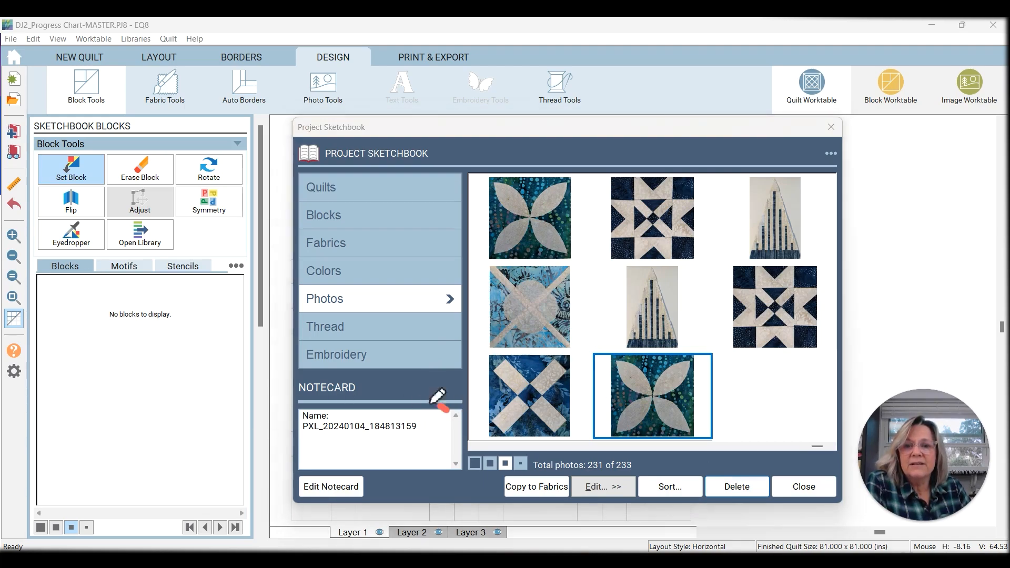
mouse_move(447, 401)
mouse_down()
mouse_move(269, 400)
mouse_move(274, 509)
mouse_move(445, 416)
mouse_up()
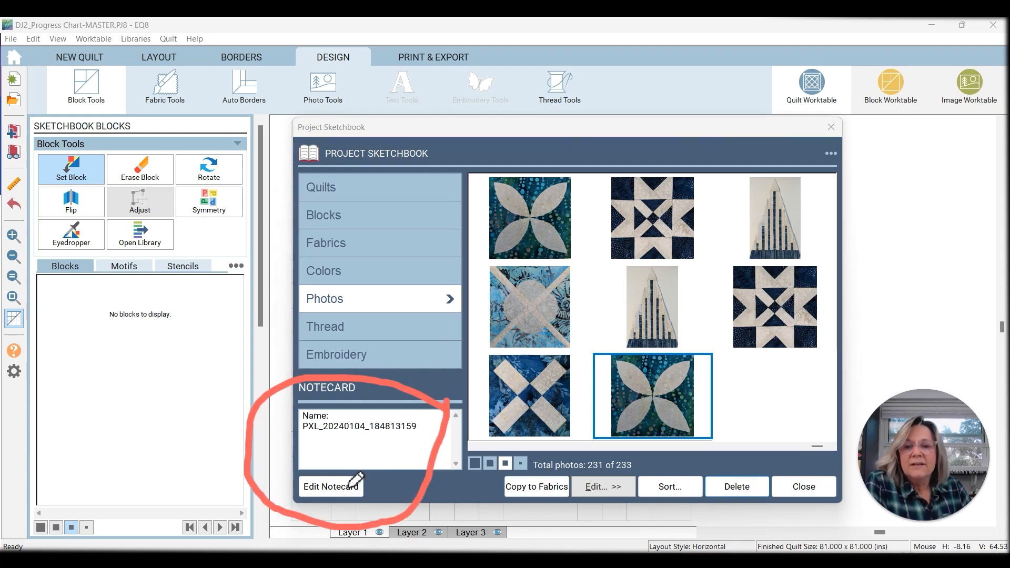
click(34, 363)
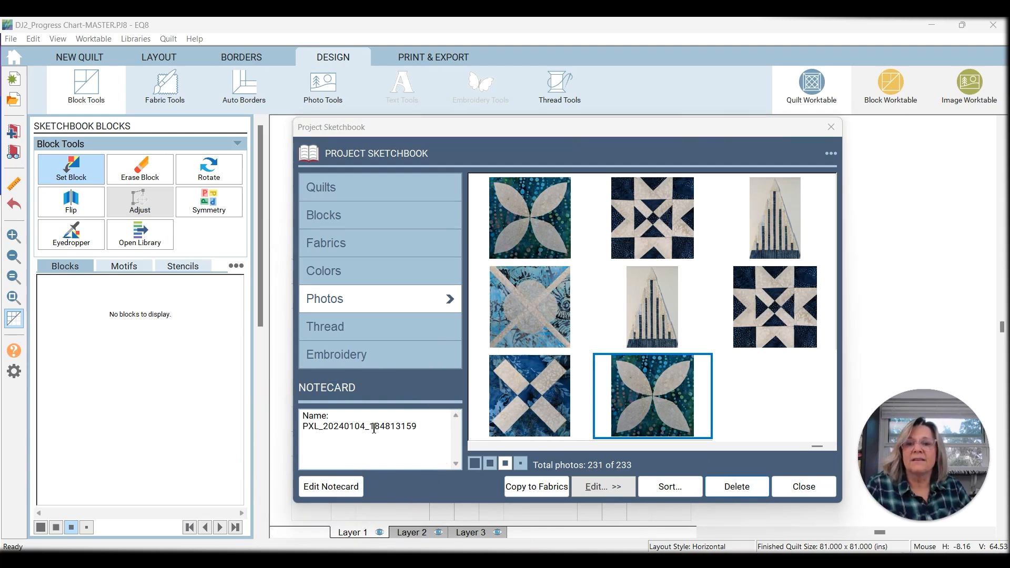
Step: Rename the selected four-petal block photo as "E1 Carrie Photo" on its notecard, and close the notecard
click(340, 424)
click(332, 495)
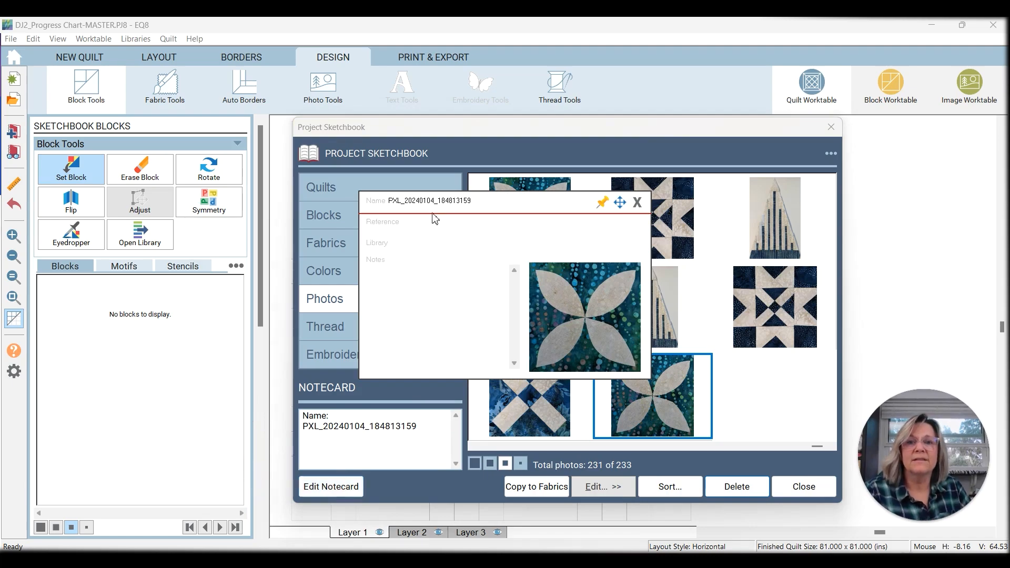
drag(476, 199, 373, 206)
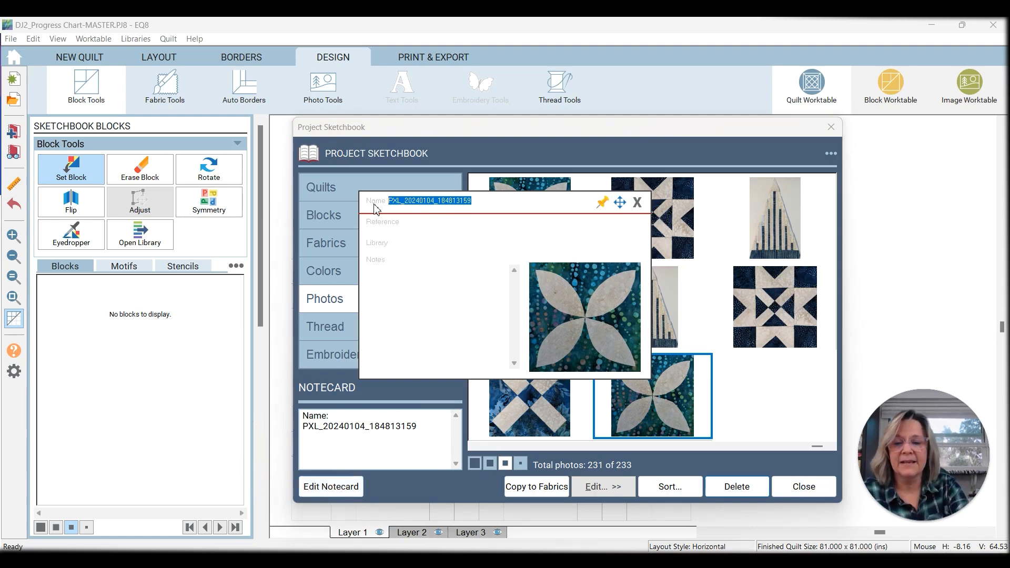
text(E1 Carrie Photo)
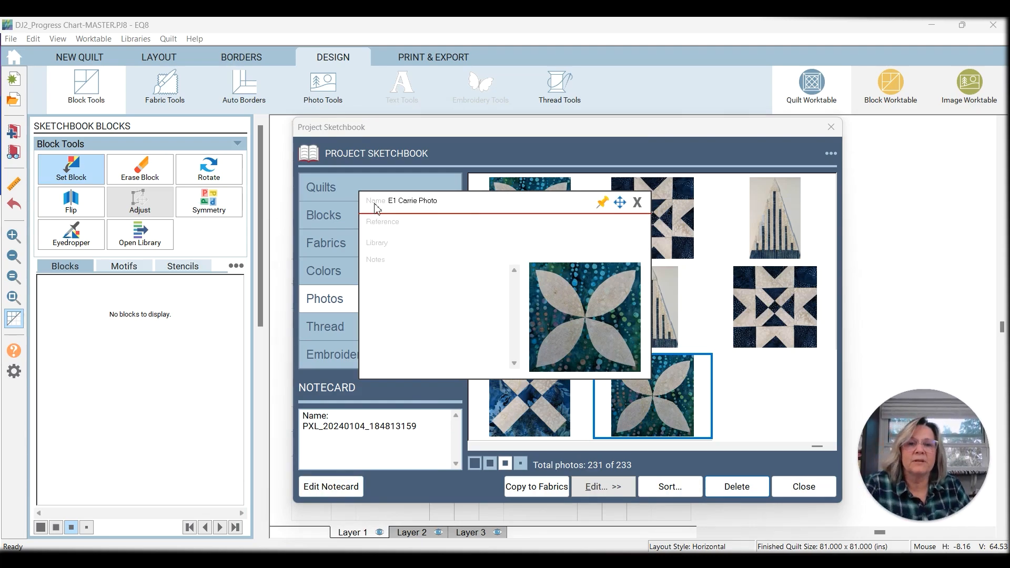
click(637, 202)
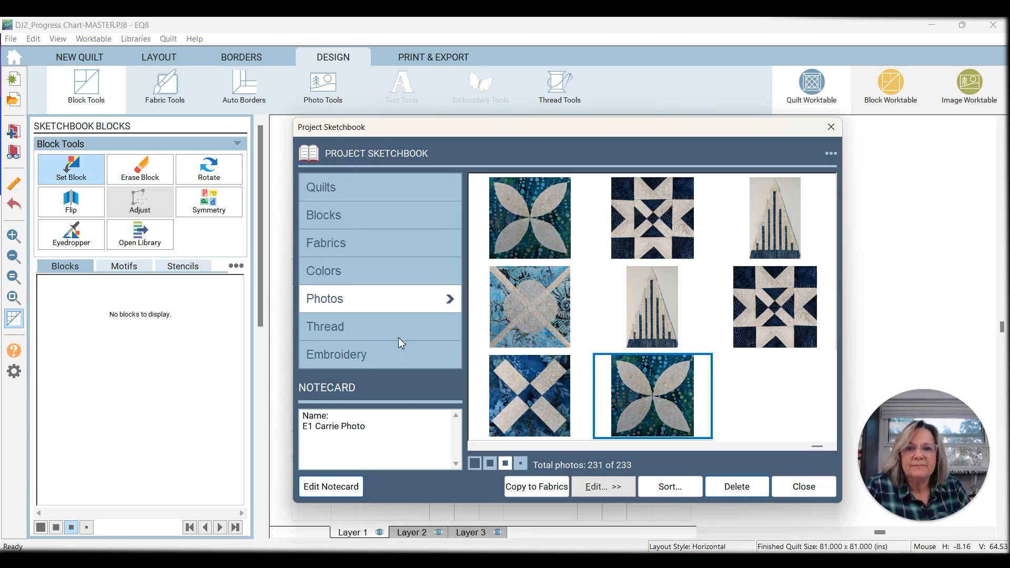
Step: Keep the duplicate four-petal photos and close the Project Sketchbook to return to the quilt chart
click(503, 238)
click(616, 408)
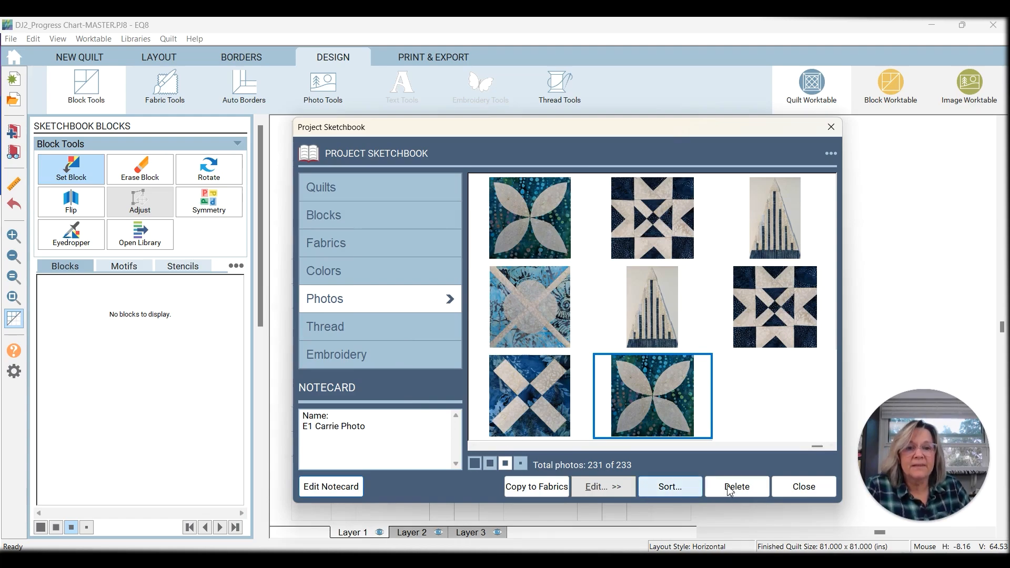
click(798, 490)
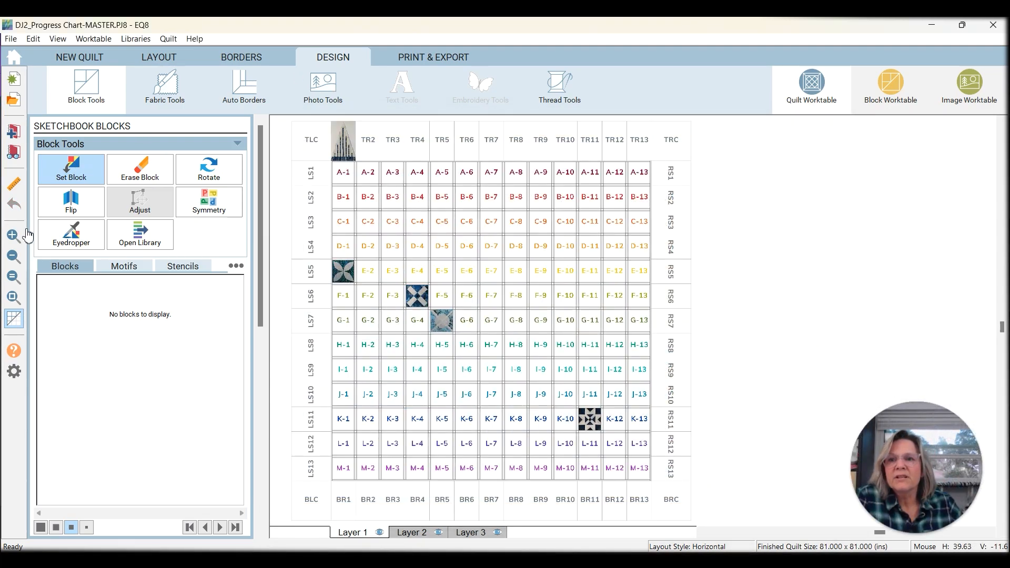
key(ctrl+2)
mouse_move(380, 66)
mouse_down()
mouse_move(289, 111)
mouse_move(392, 89)
mouse_move(377, 63)
mouse_up()
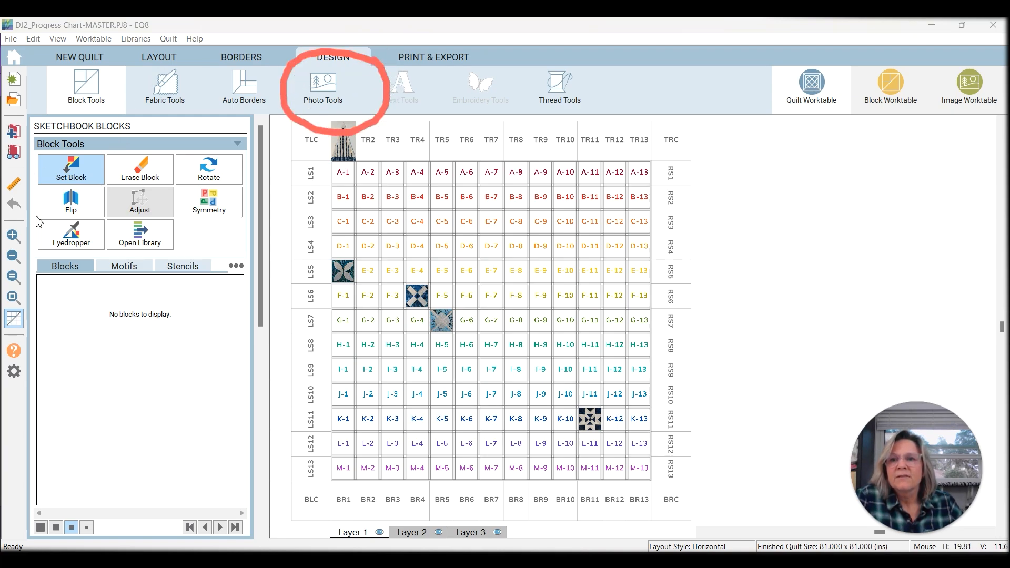
key(Escape)
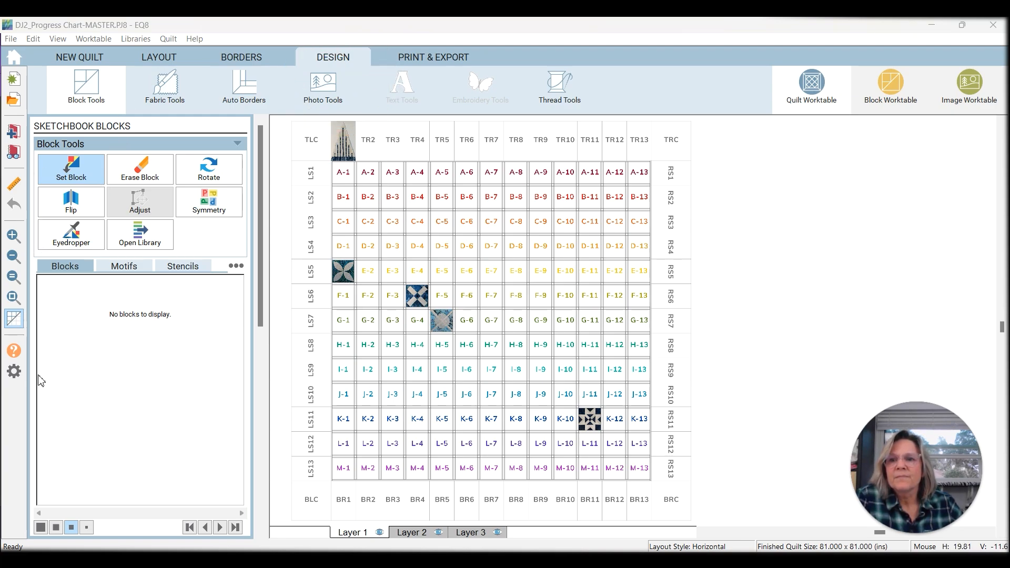
Step: Set the upright triangle block photo from the end of the sketchbook photos into the TR1 border position above A-1
click(323, 87)
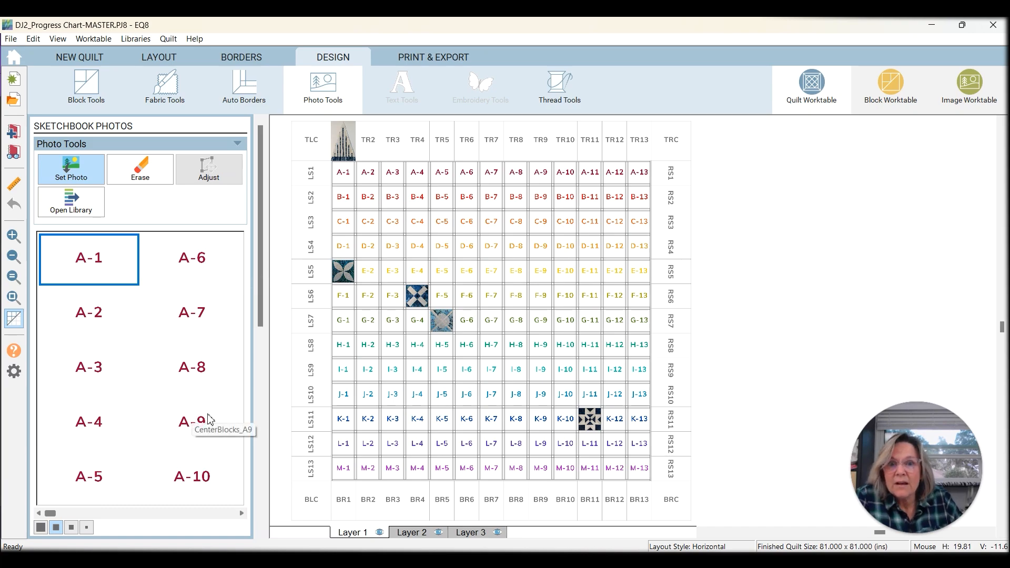
click(227, 514)
mouse_move(226, 514)
mouse_down()
mouse_move(108, 476)
mouse_move(24, 524)
mouse_move(263, 526)
mouse_move(243, 480)
mouse_up()
click(28, 354)
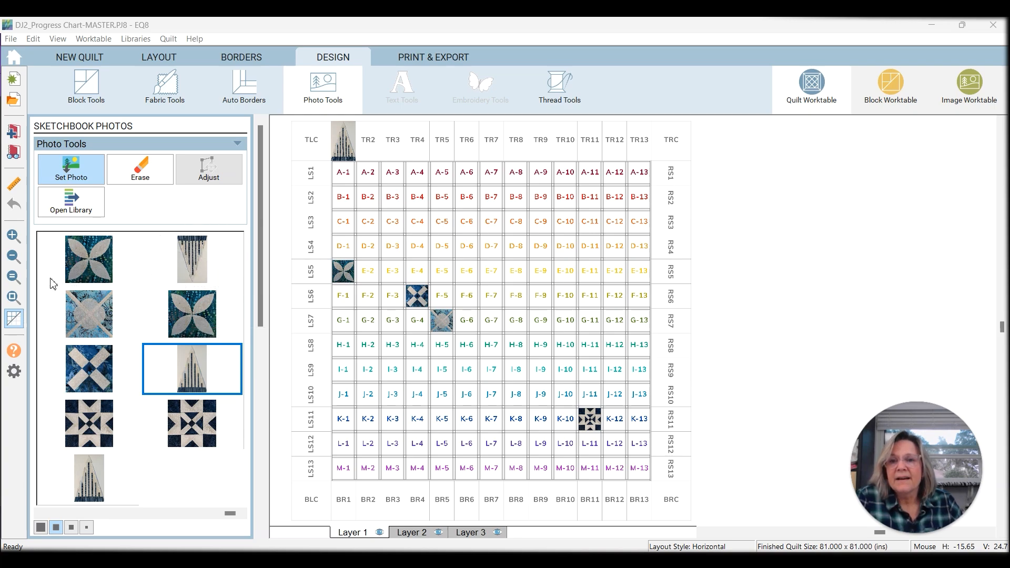
mouse_move(200, 221)
mouse_down()
mouse_move(178, 228)
mouse_move(154, 287)
mouse_move(220, 314)
mouse_move(213, 230)
mouse_move(195, 217)
mouse_up()
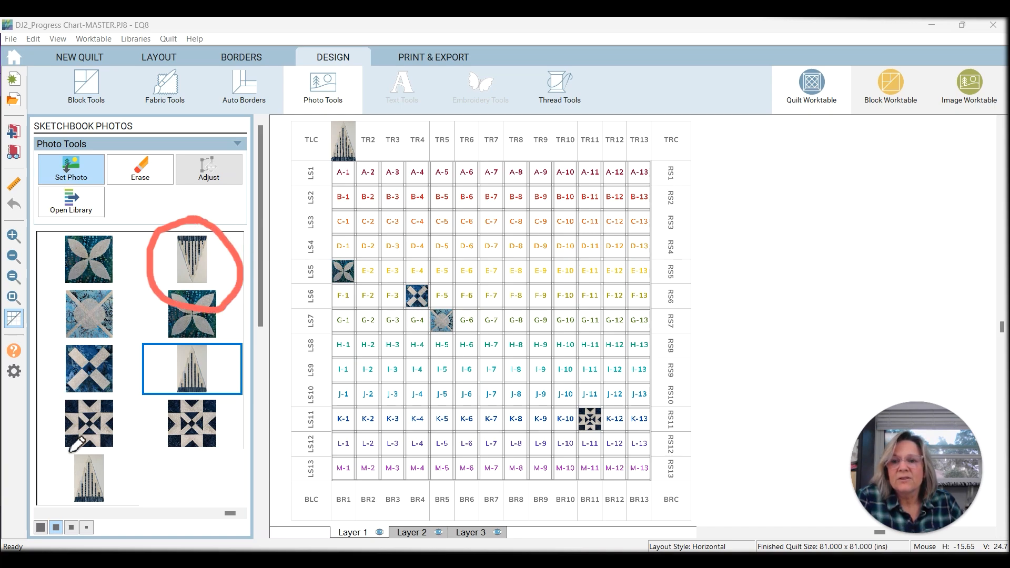
key(Escape)
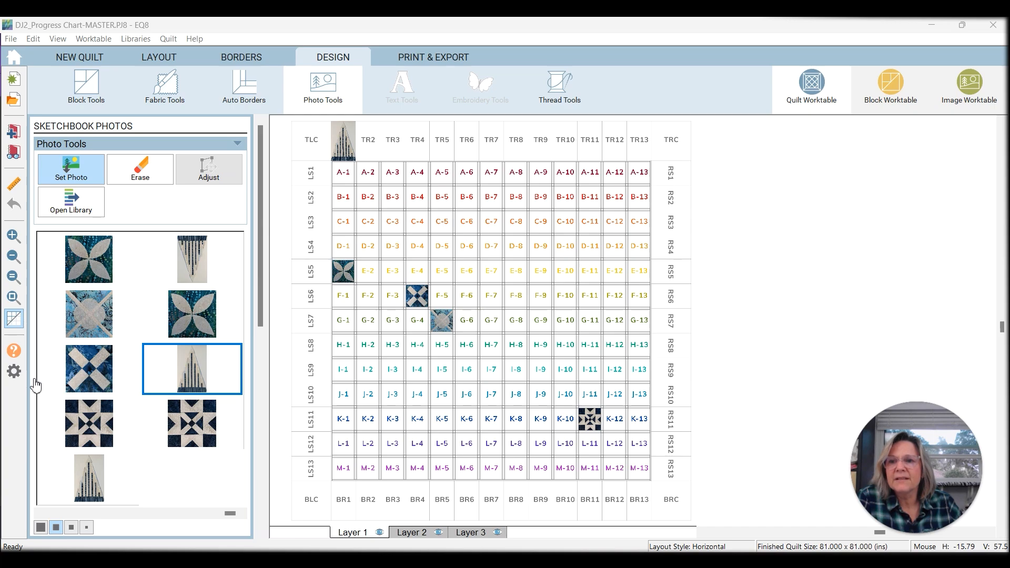
mouse_move(129, 136)
mouse_down()
mouse_move(87, 135)
mouse_move(18, 158)
mouse_move(26, 212)
mouse_move(120, 183)
mouse_move(112, 125)
mouse_up()
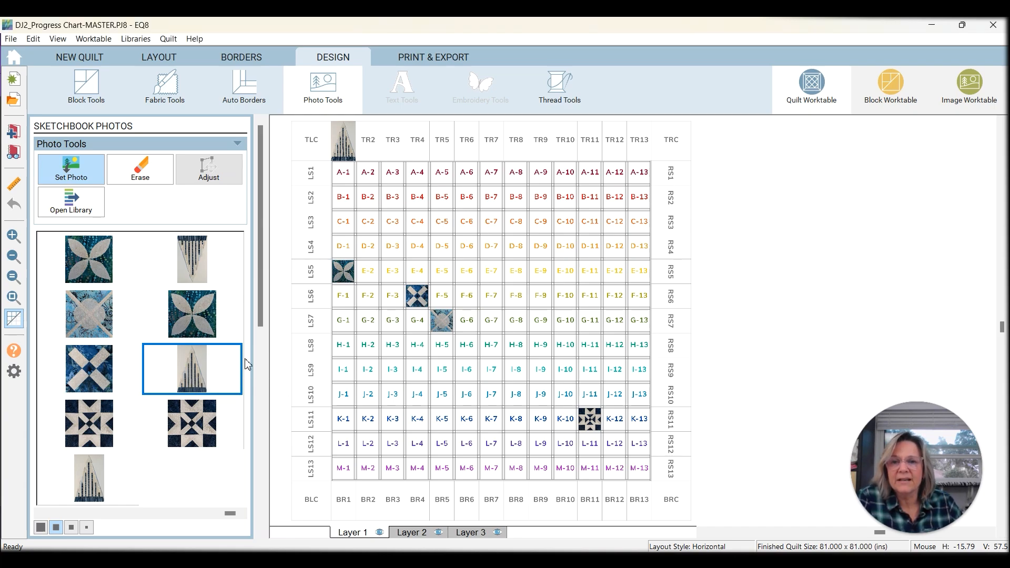
click(347, 140)
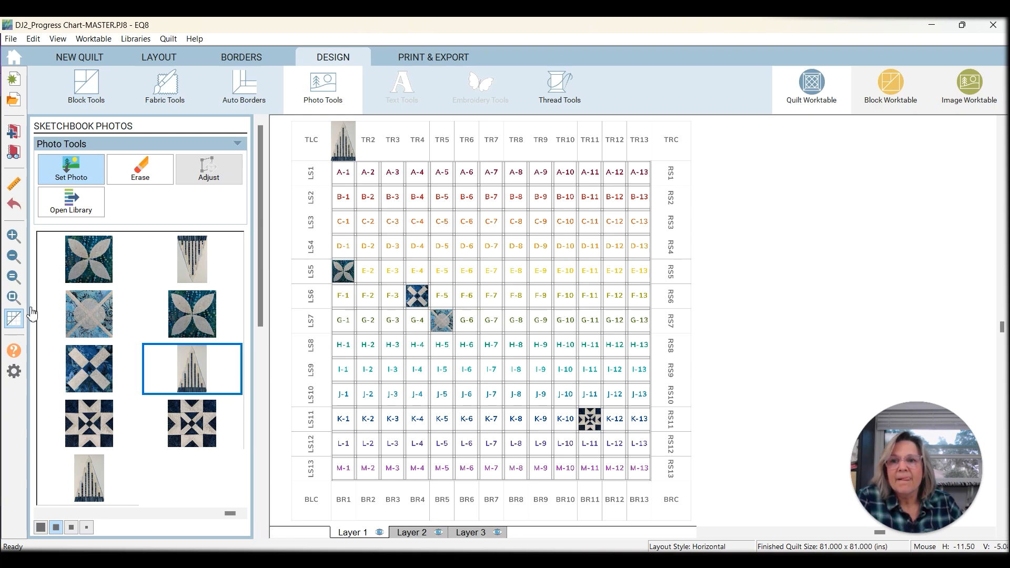
click(30, 379)
mouse_move(360, 108)
mouse_down()
mouse_move(323, 111)
mouse_move(376, 174)
mouse_move(324, 92)
mouse_up()
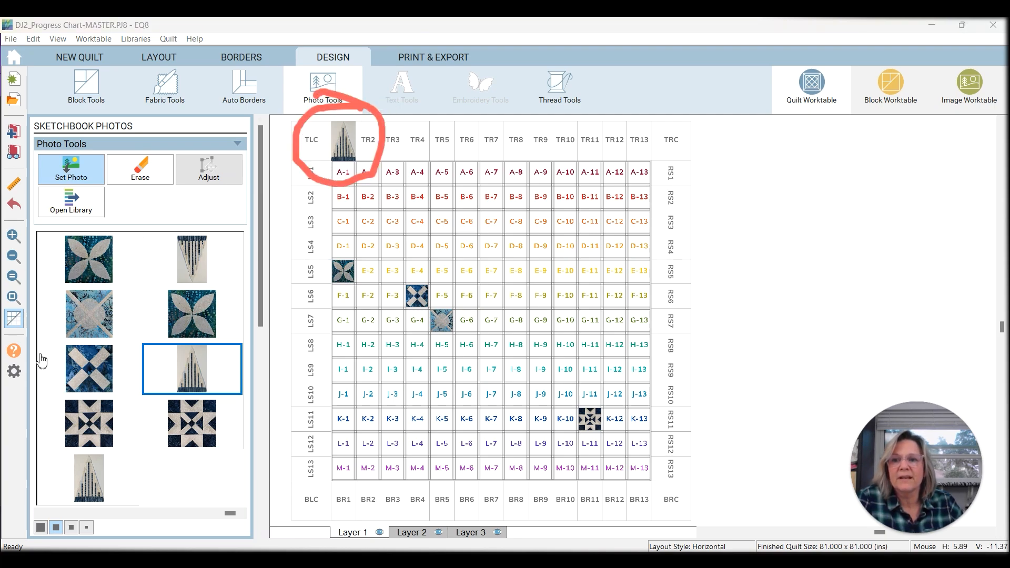
click(42, 361)
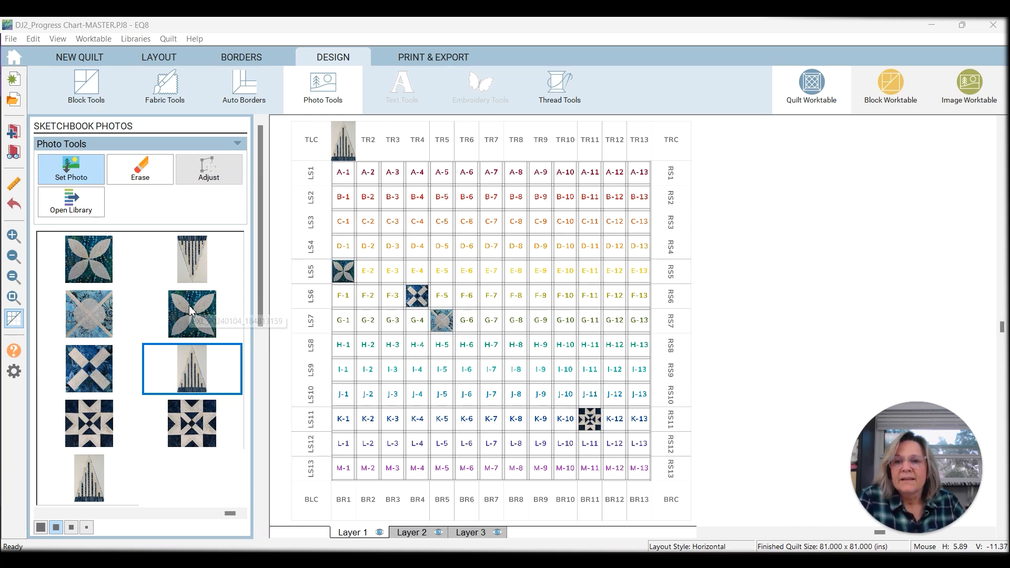
Step: Select the star block photo in the second column of the sketchbook photos for setting into the chart
click(189, 434)
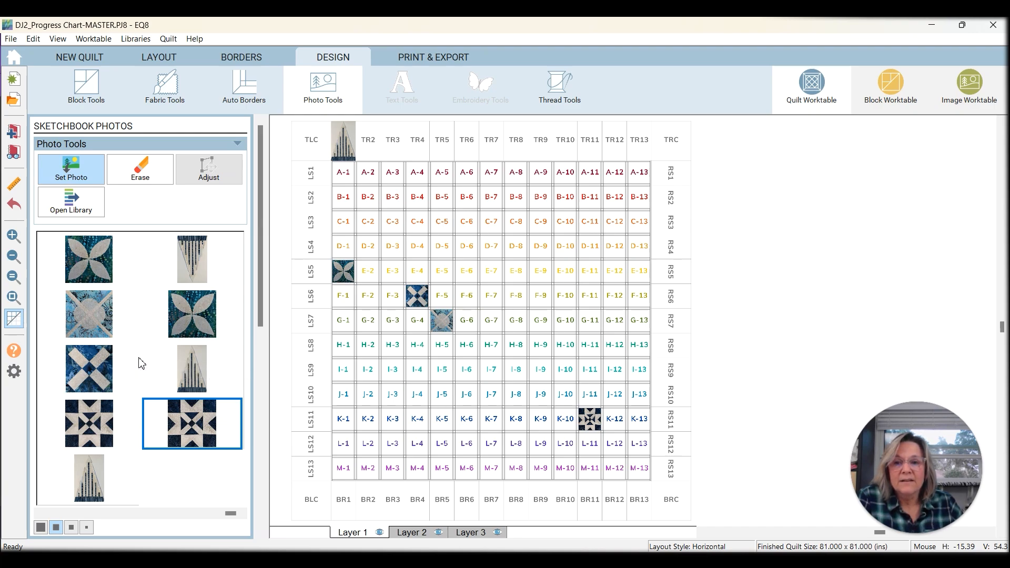
drag(149, 308, 674, 271)
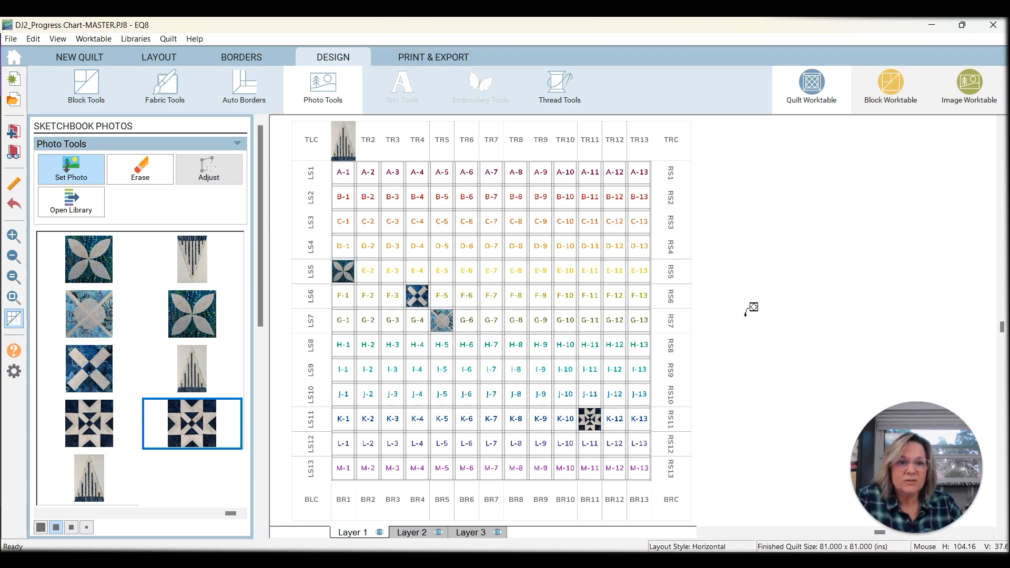
click(912, 534)
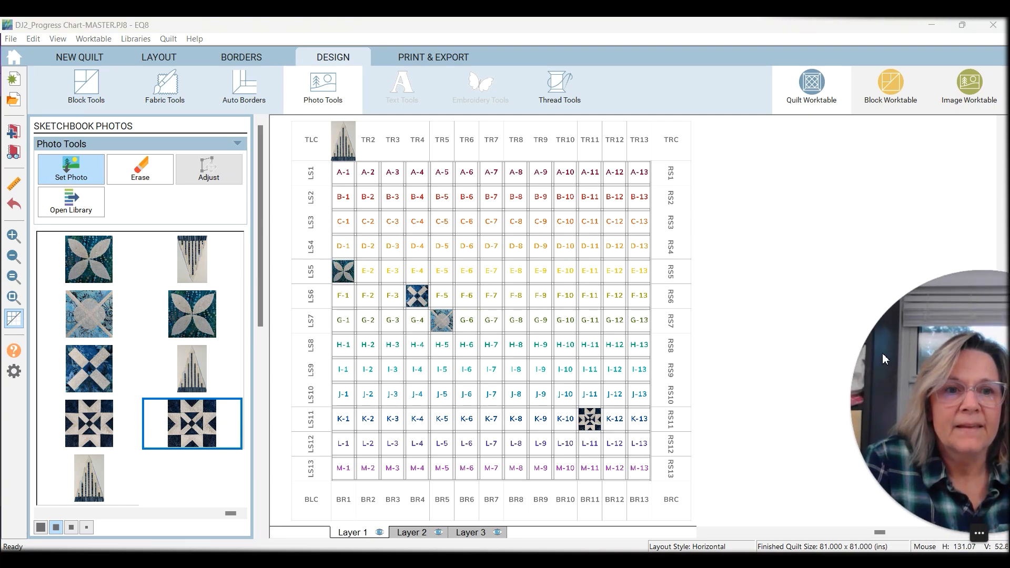